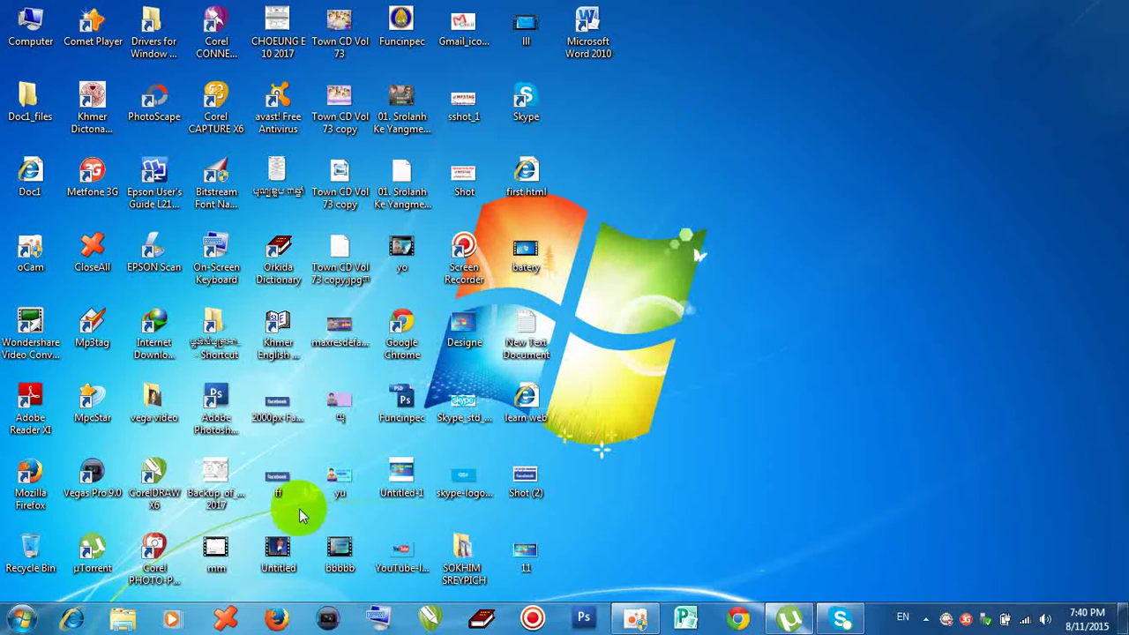
Launch Firefox and run a Google search for 'facebook'
{"action": "left_click", "coordinate": [276, 620]}
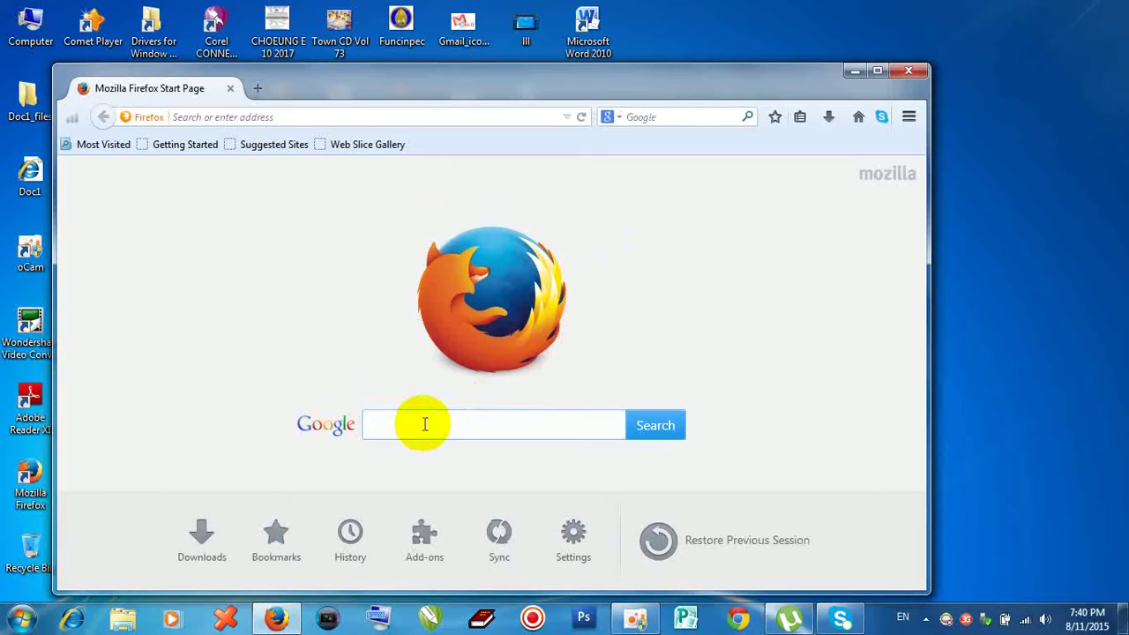
{"action": "type", "text": "fac"}
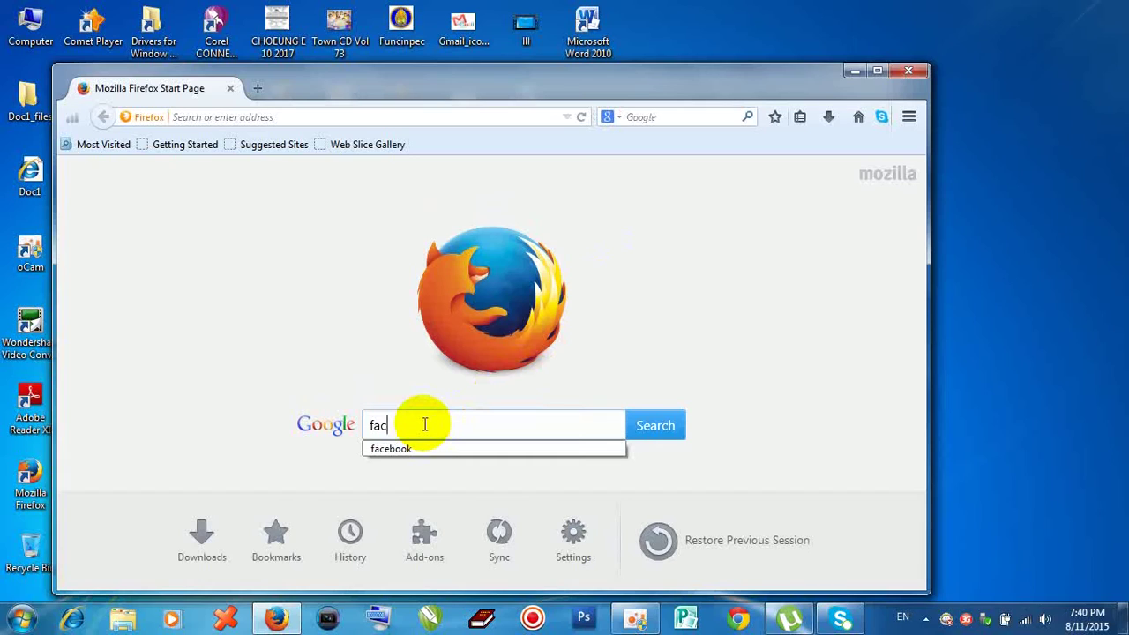
{"action": "type", "text": "e"}
{"action": "type", "text": "b"}
{"action": "type", "text": "o"}
{"action": "type", "text": "ok"}
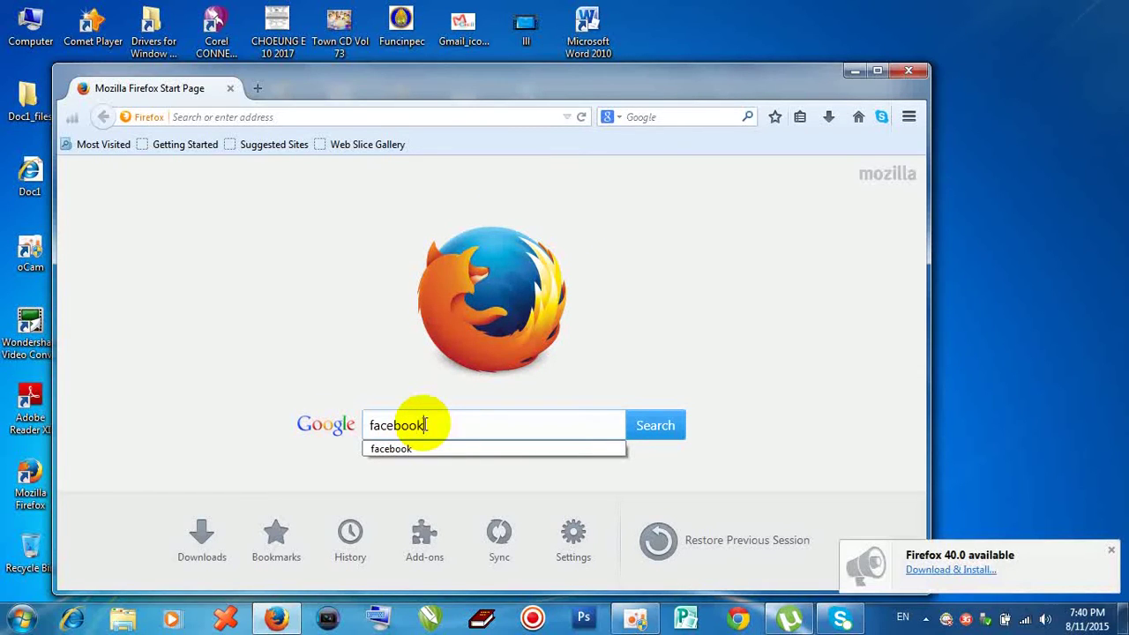
{"action": "left_click", "coordinate": [655, 437]}
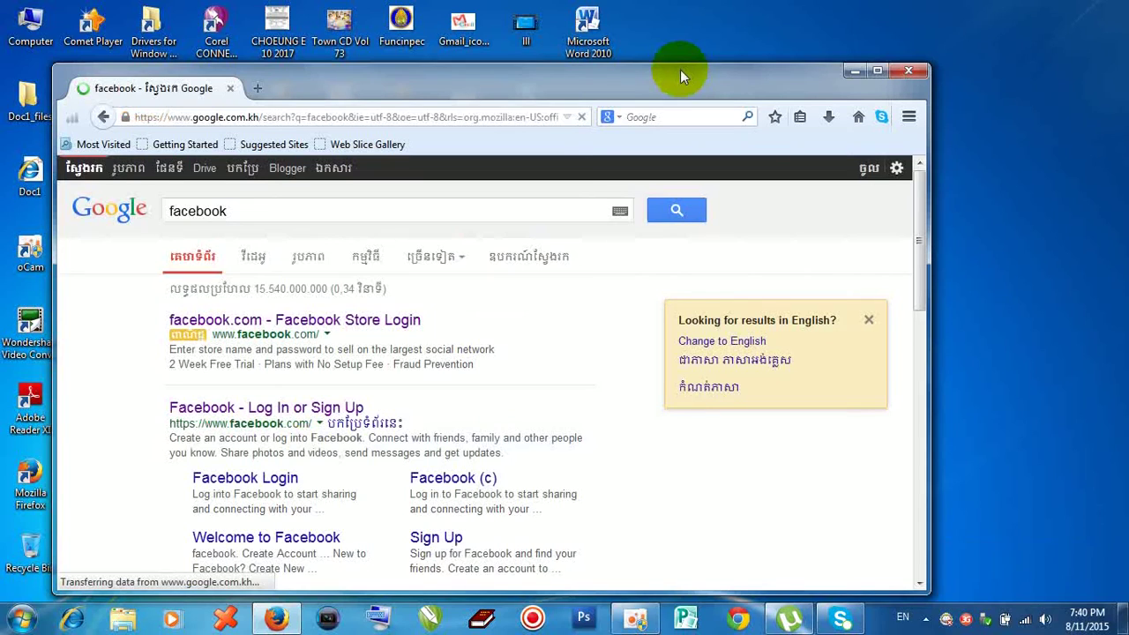
{"action": "left_click_drag", "start_coordinate": [564, 73], "coordinate": [574, 25]}
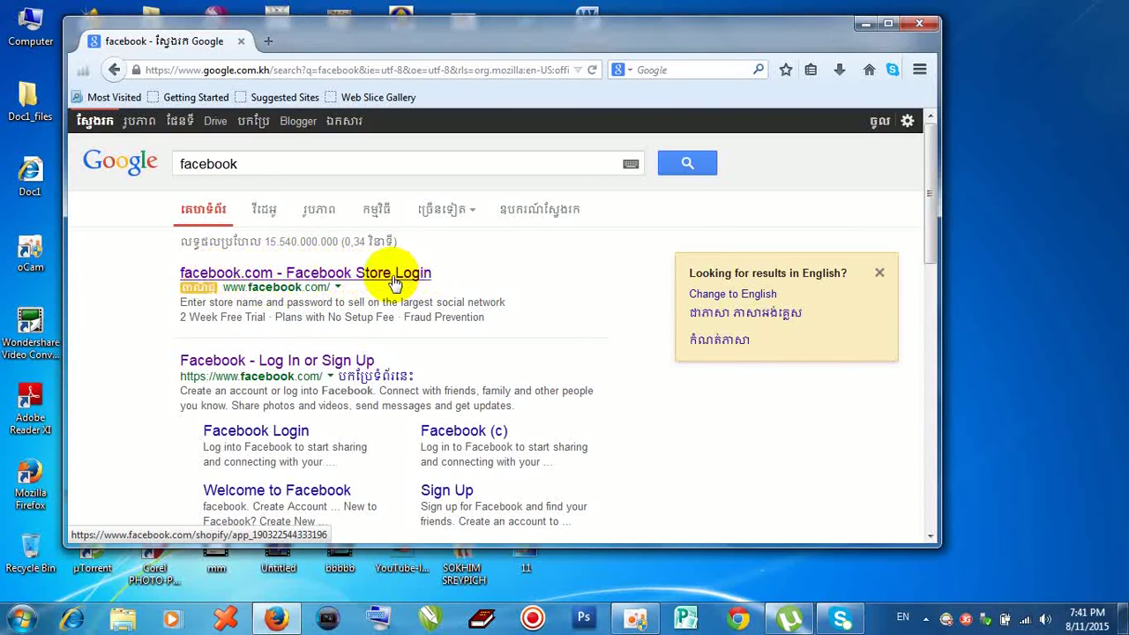
Open the Facebook Store Login result, maximize Firefox, and choose Sign Up
{"action": "left_click", "coordinate": [394, 280]}
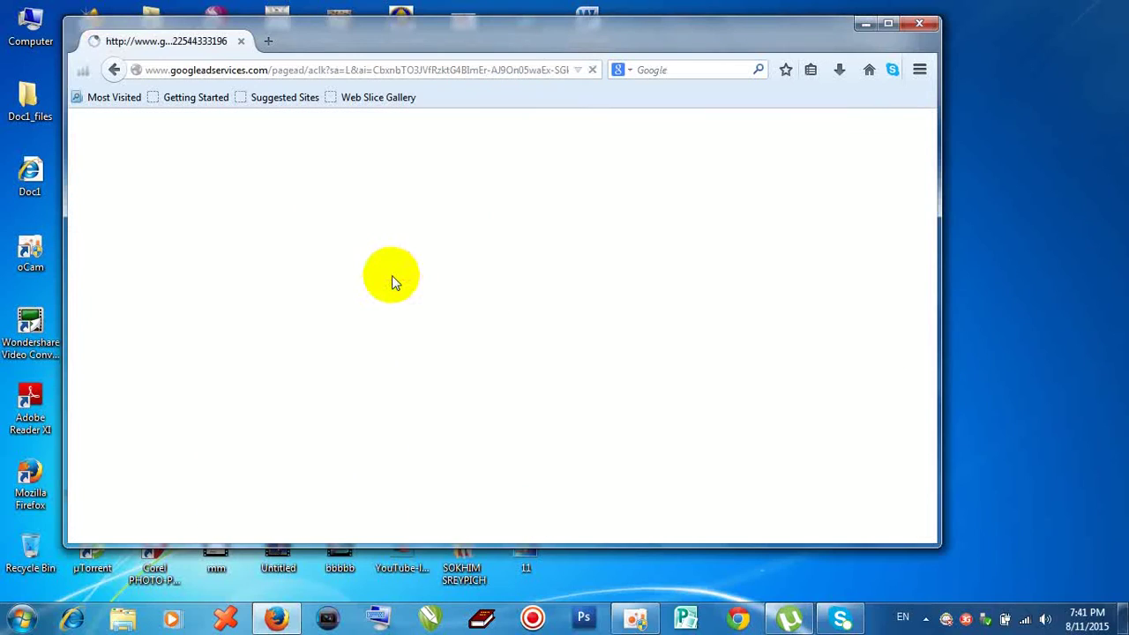
{"action": "double_click", "coordinate": [587, 34]}
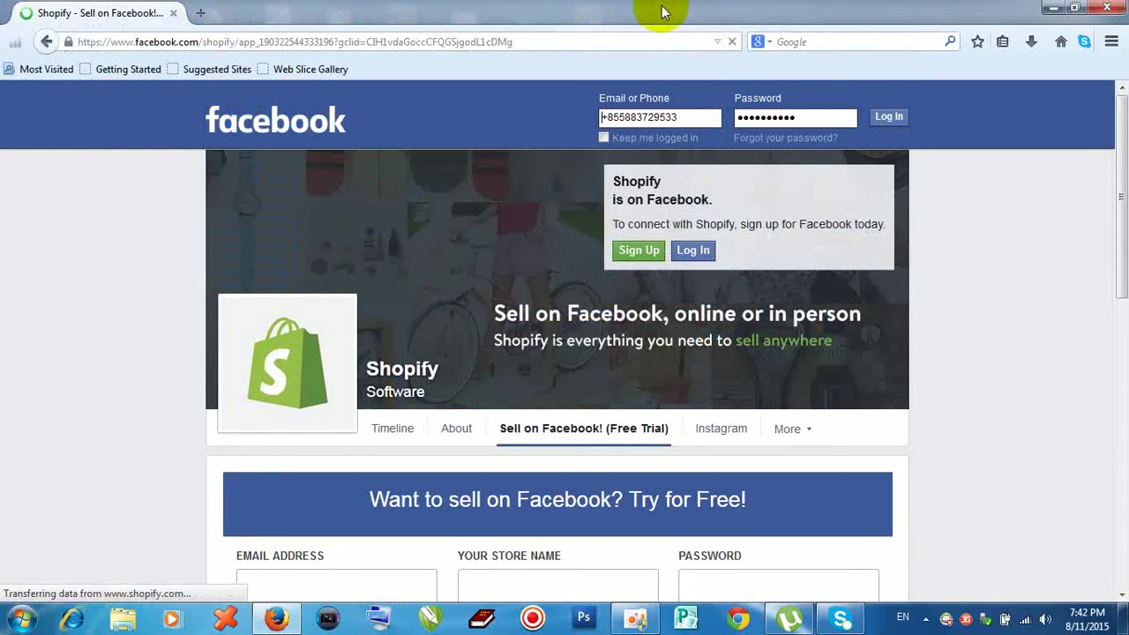
{"action": "left_click", "coordinate": [635, 252]}
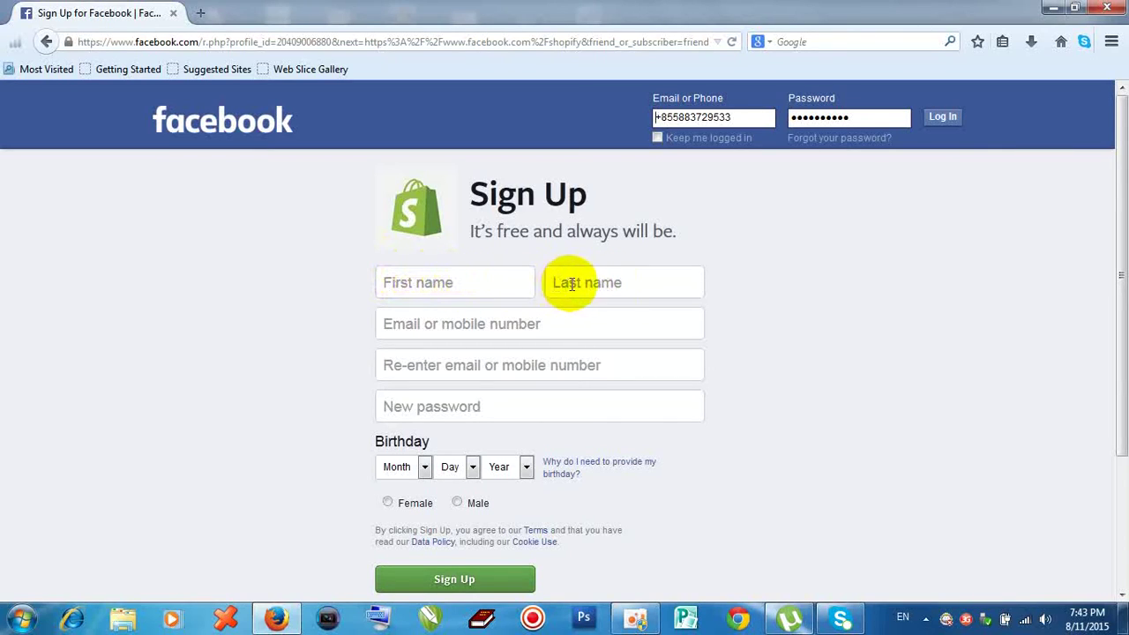
Enter the first and last names in capitals and dismiss the Windows colour-scheme prompt
{"action": "left_click", "coordinate": [426, 283]}
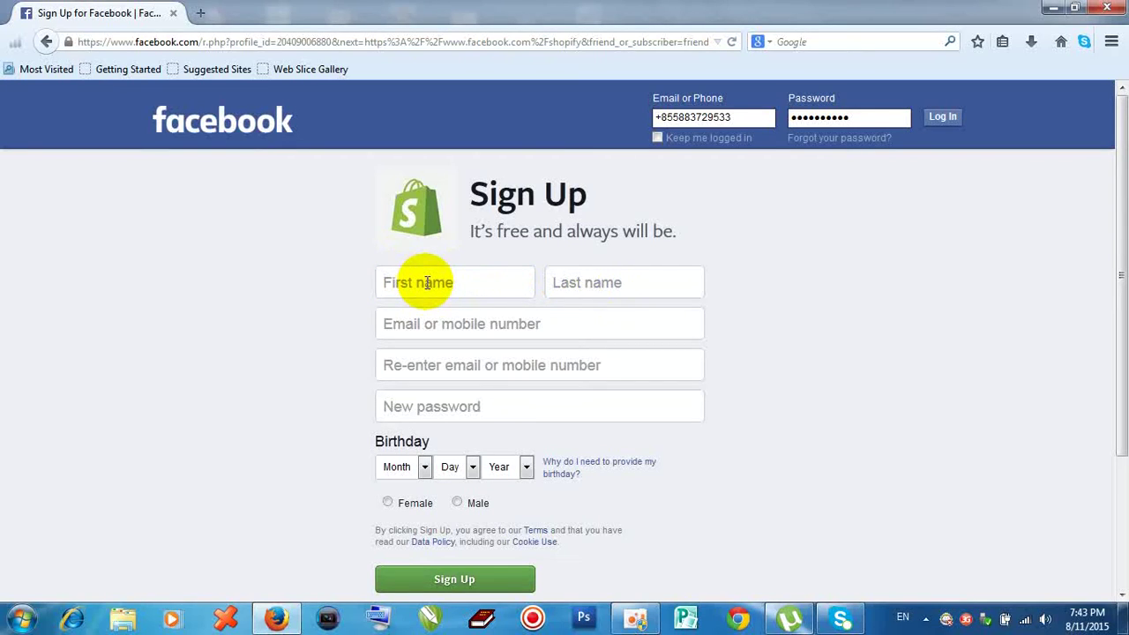
{"action": "key", "text": "Caps_Lock"}
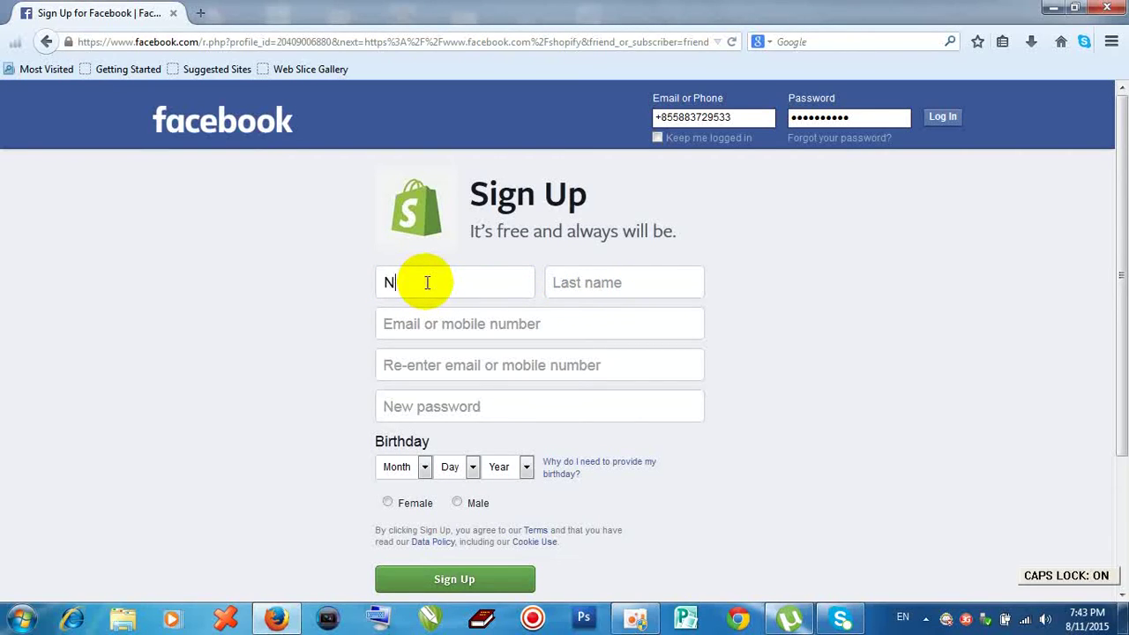
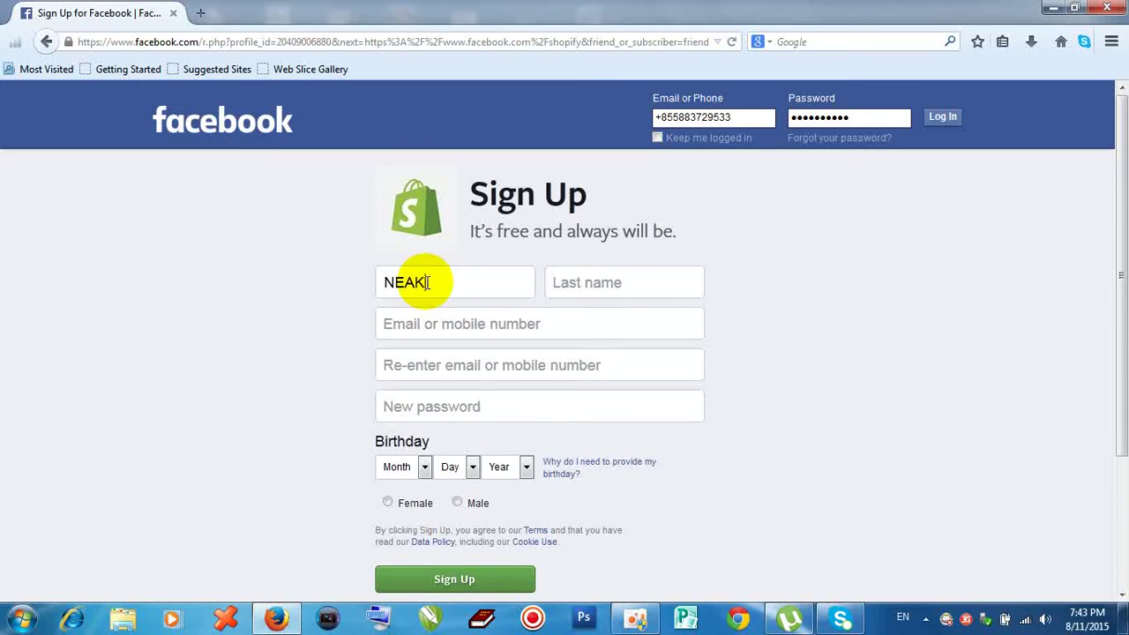
{"action": "left_click", "coordinate": [603, 284]}
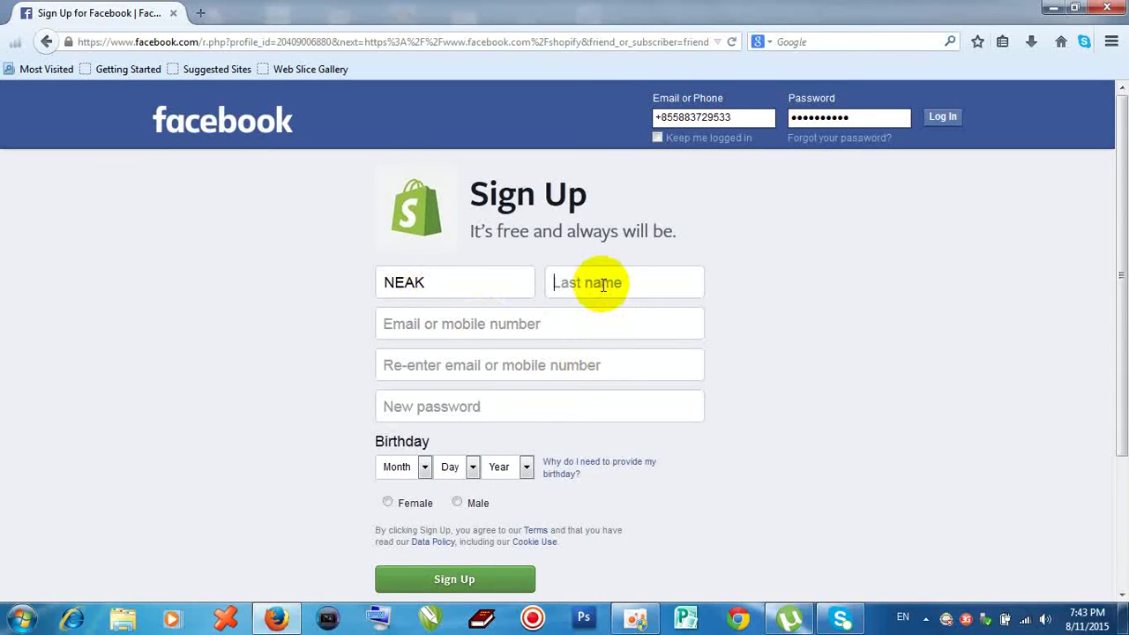
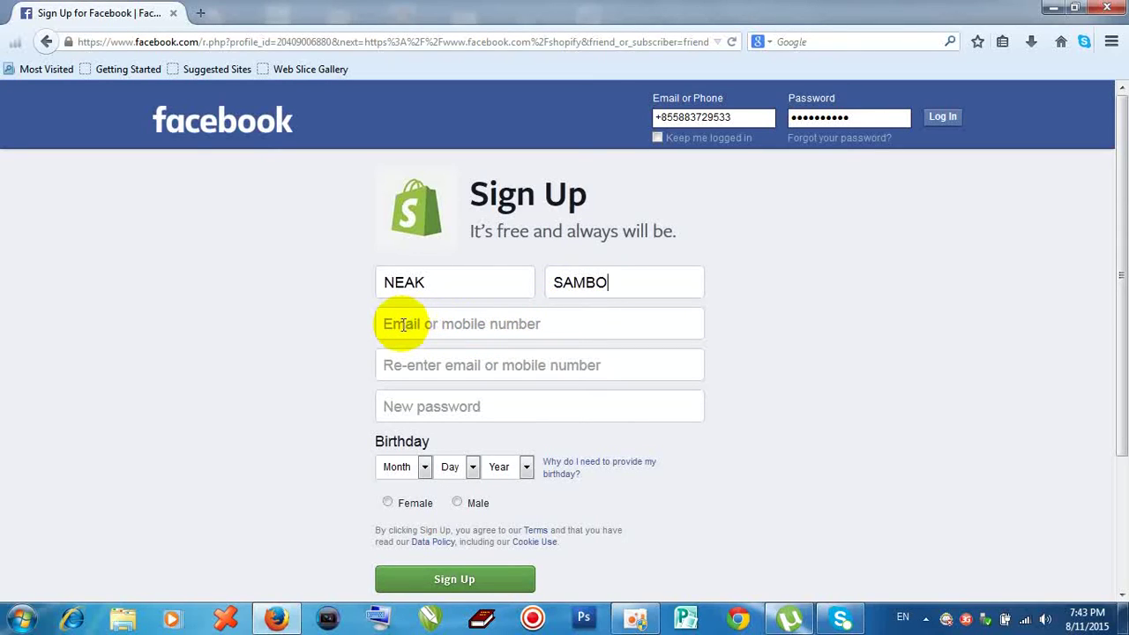
{"action": "left_click", "coordinate": [403, 325]}
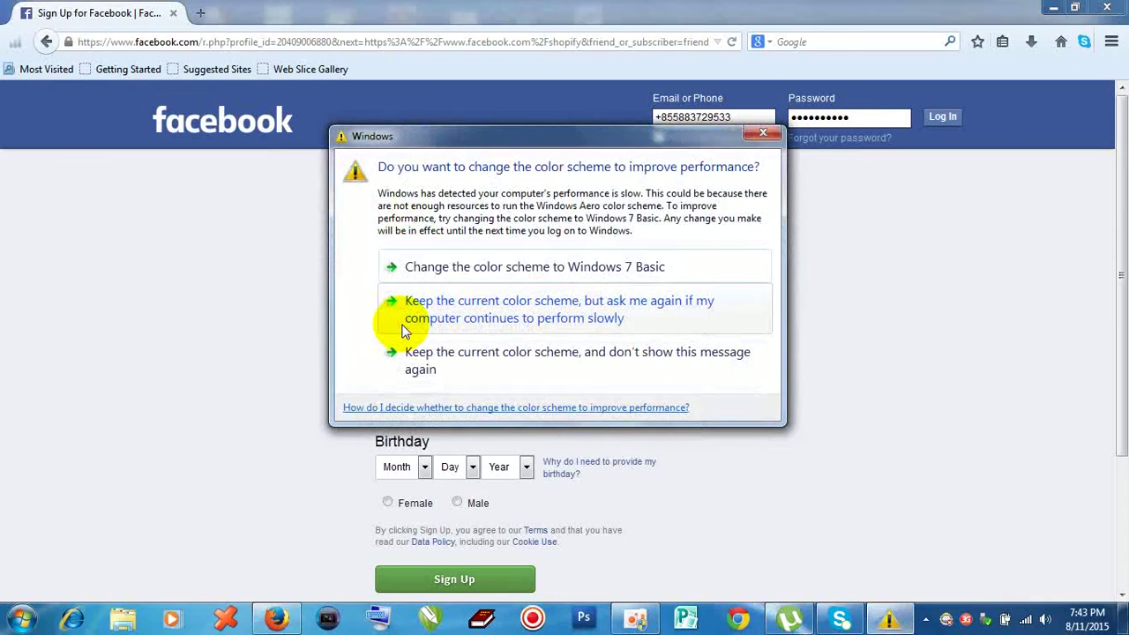
{"action": "left_click", "coordinate": [768, 133]}
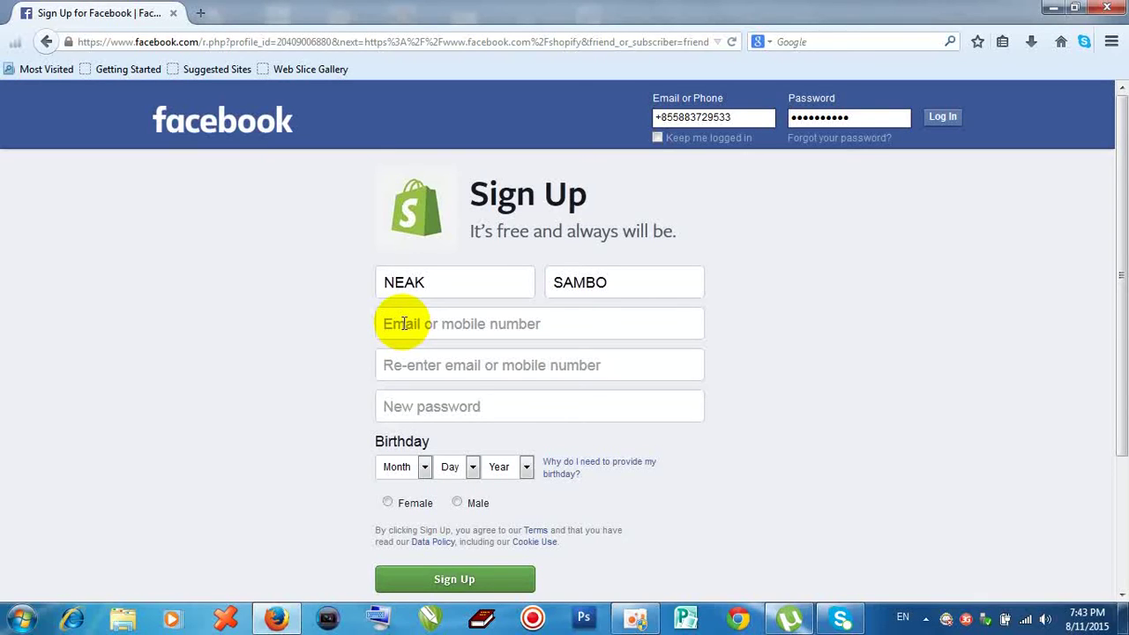
Type the mobile number with the +855 country code into the contact field
{"action": "type", "text": "*"}
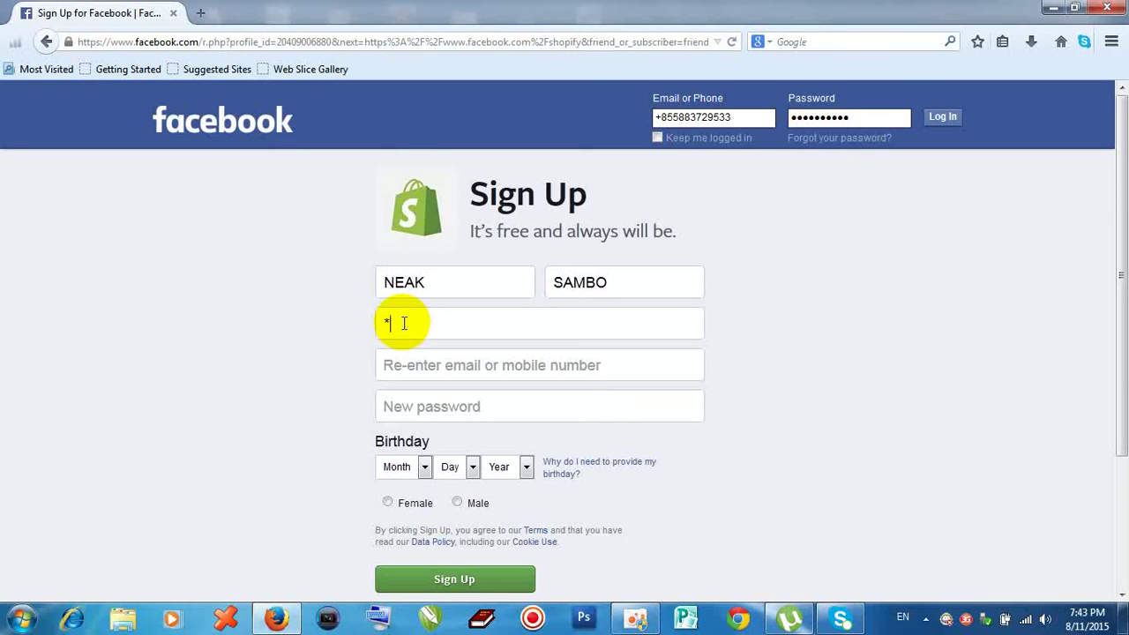
{"action": "type", "text": "55"}
{"action": "key", "text": "BackSpace"}
{"action": "key", "text": "BackSpace"}
{"action": "key", "text": "BackSpace"}
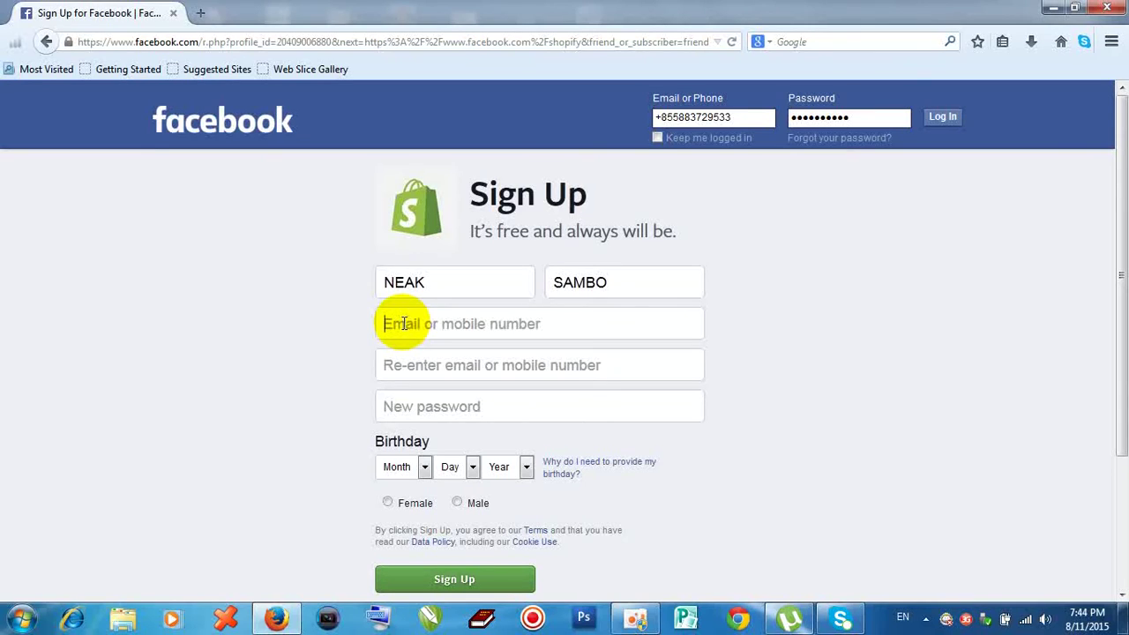
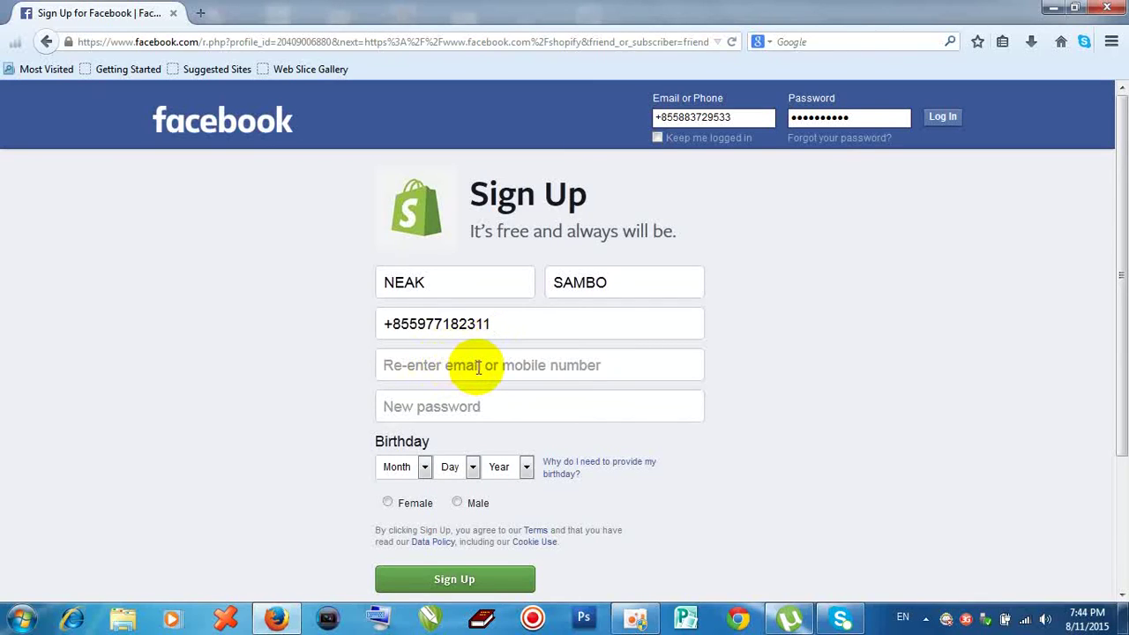
Copy the mobile number into the re-enter field and dismiss the colour-scheme prompt
{"action": "left_click", "coordinate": [478, 366]}
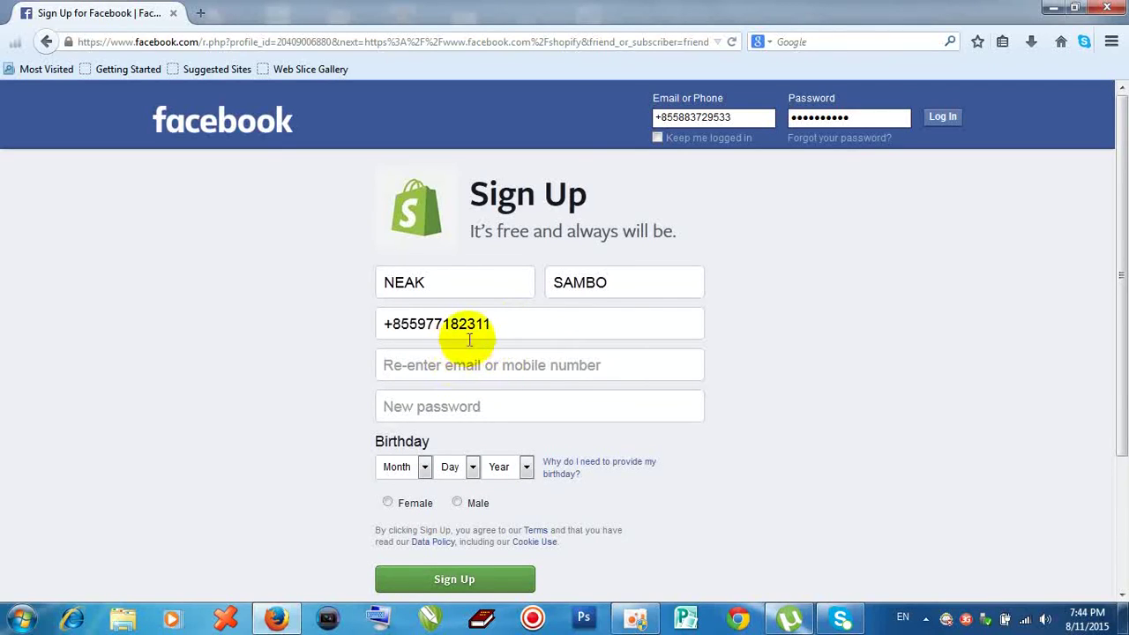
{"action": "left_click_drag", "start_coordinate": [496, 324], "coordinate": [382, 328]}
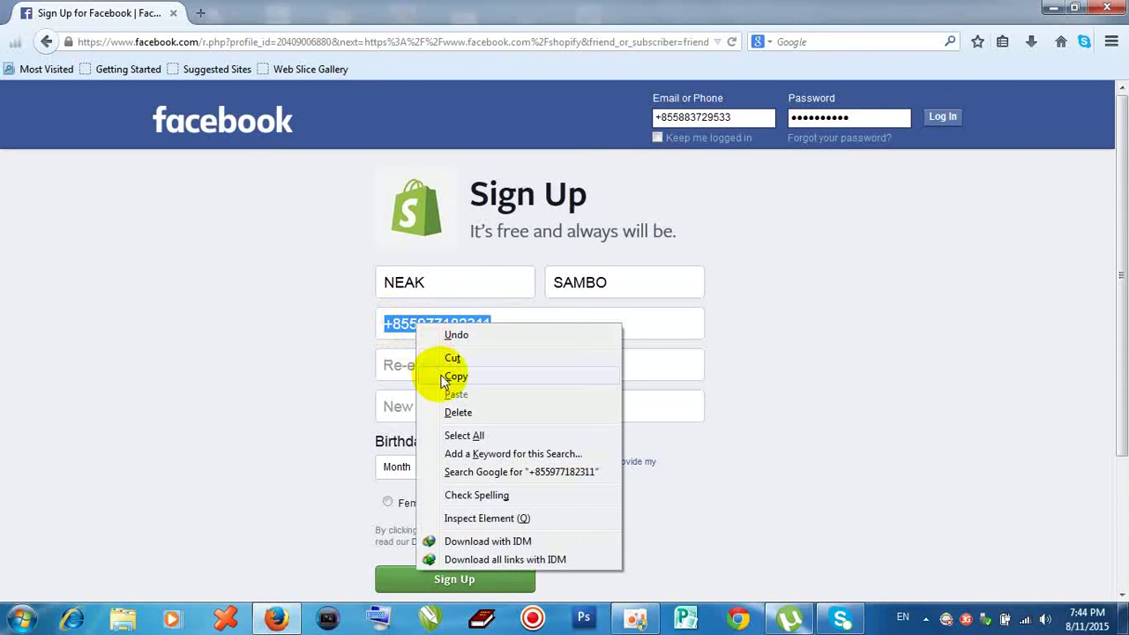
{"action": "left_click", "coordinate": [457, 376]}
{"action": "left_click", "coordinate": [445, 370]}
{"action": "right_click", "coordinate": [443, 377]}
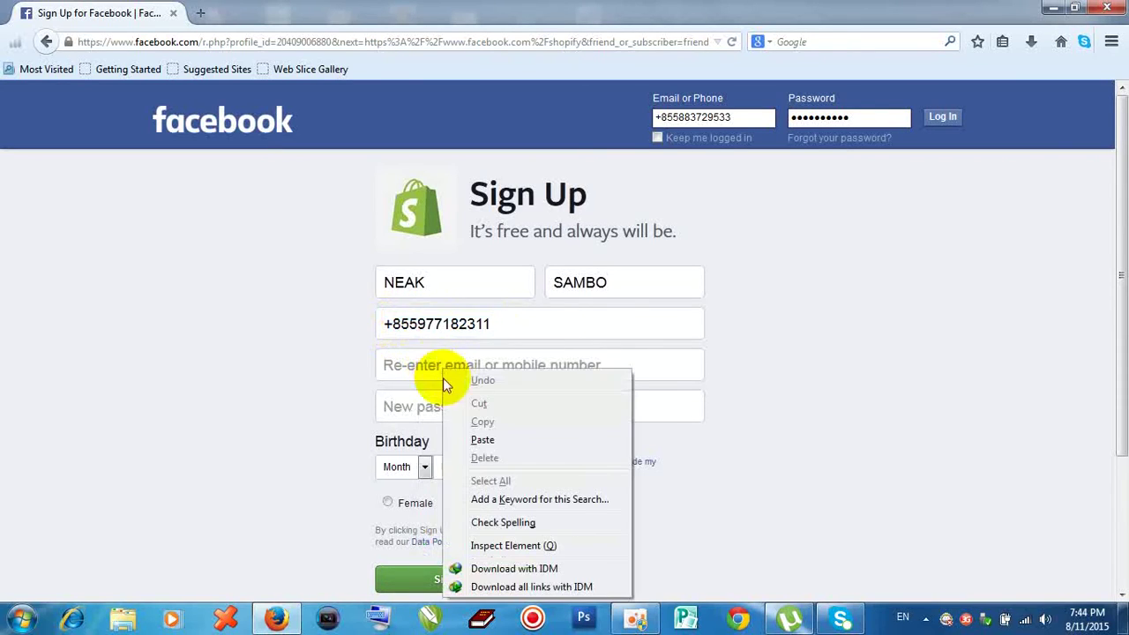
{"action": "left_click", "coordinate": [463, 435]}
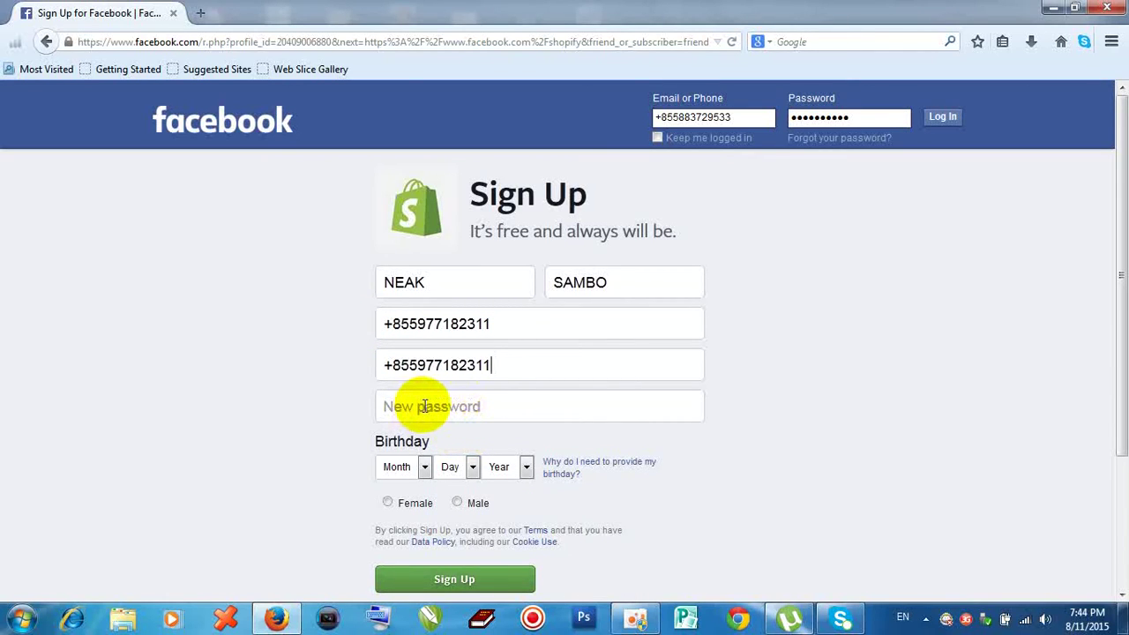
{"action": "left_click", "coordinate": [757, 135]}
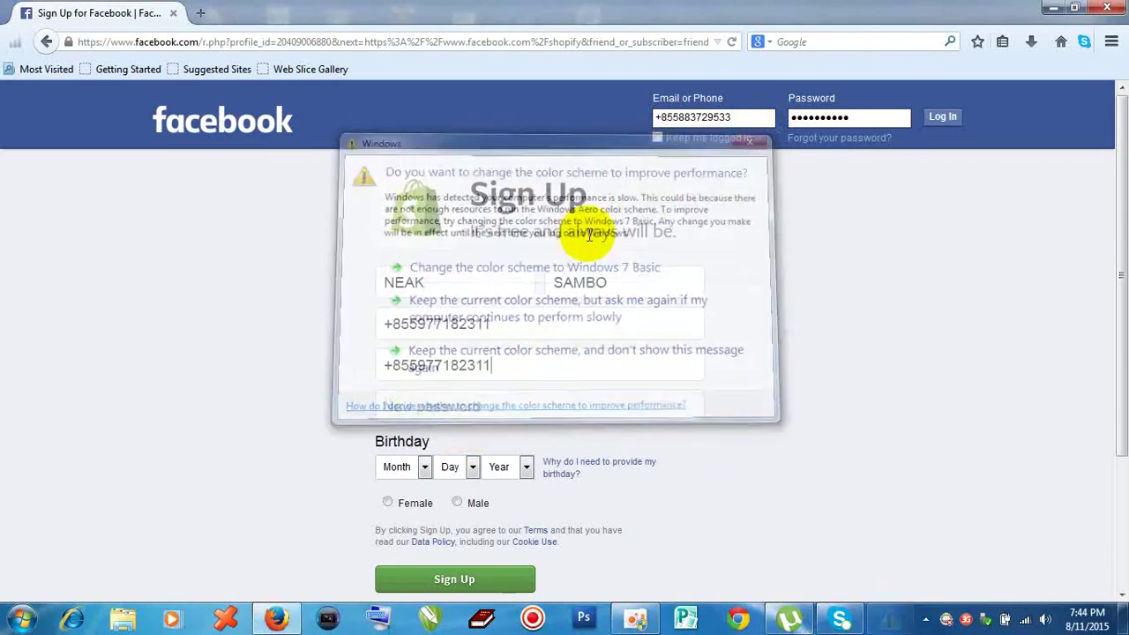
Turn Caps Lock off and type the account password into the New password field
{"action": "left_click", "coordinate": [423, 408]}
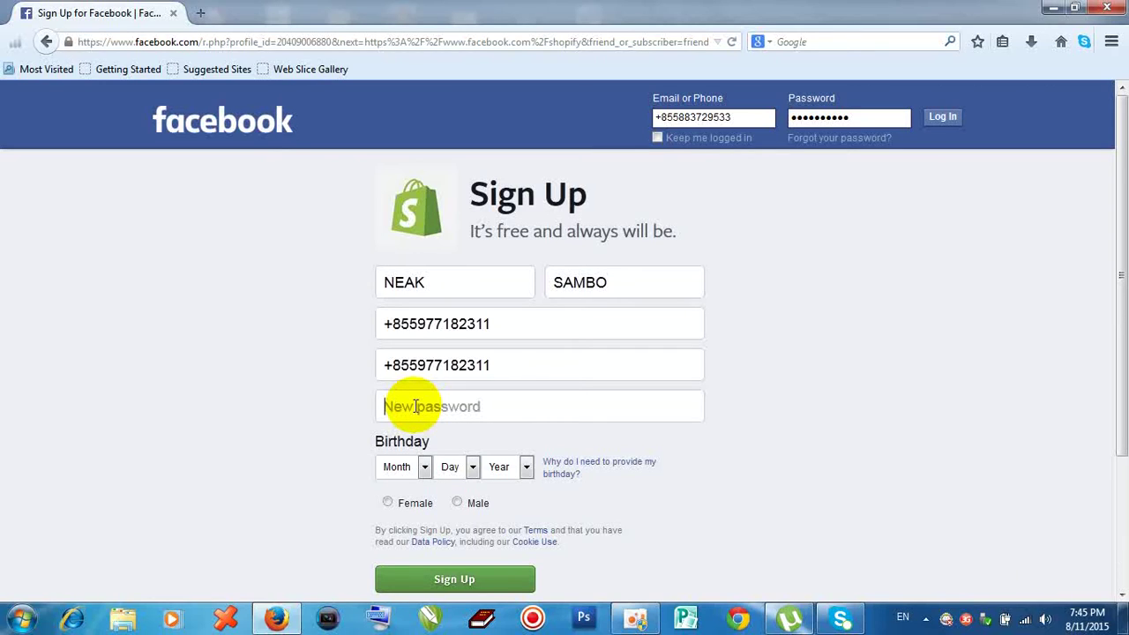
{"action": "key", "text": "Caps_Lock"}
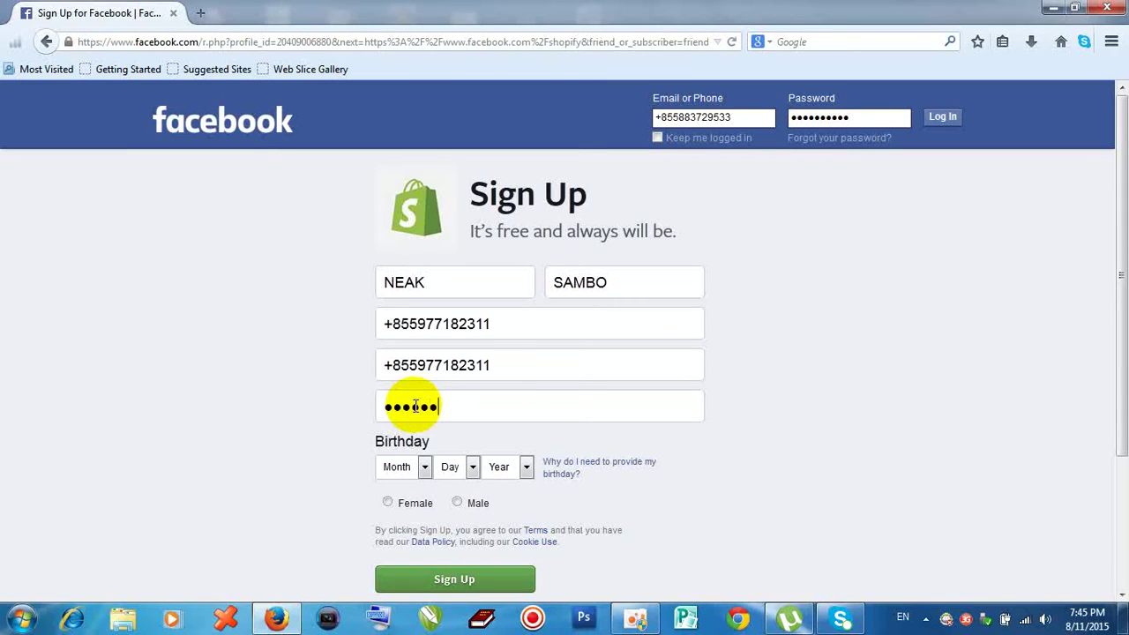
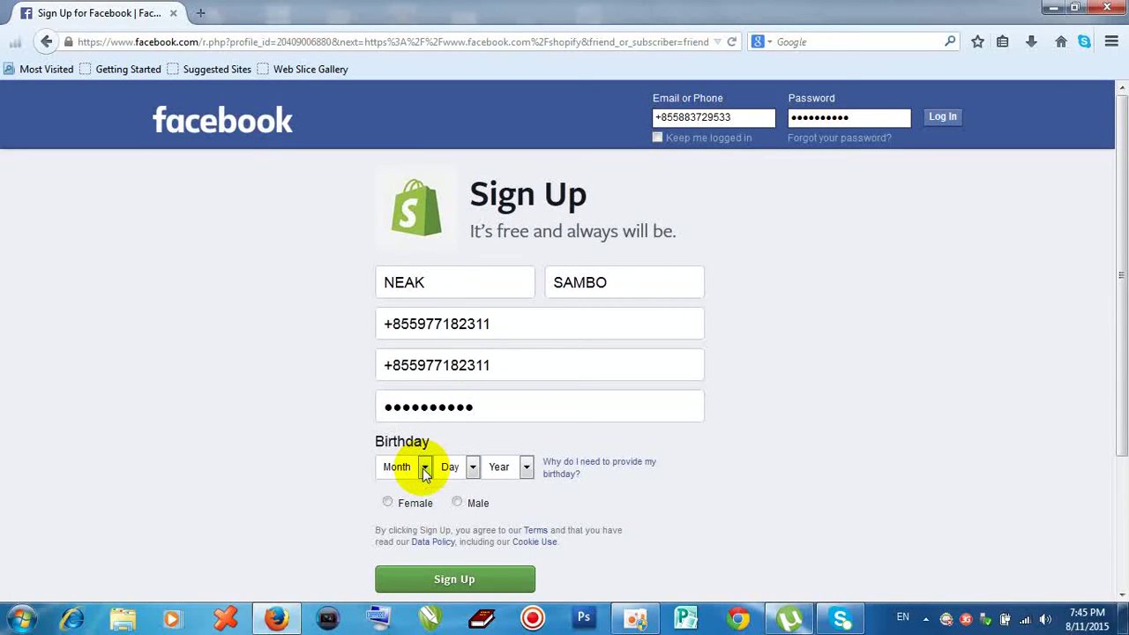
Choose Jan, 6 and 1995 in the Month, Day and Year birthday dropdowns
{"action": "left_click", "coordinate": [424, 468]}
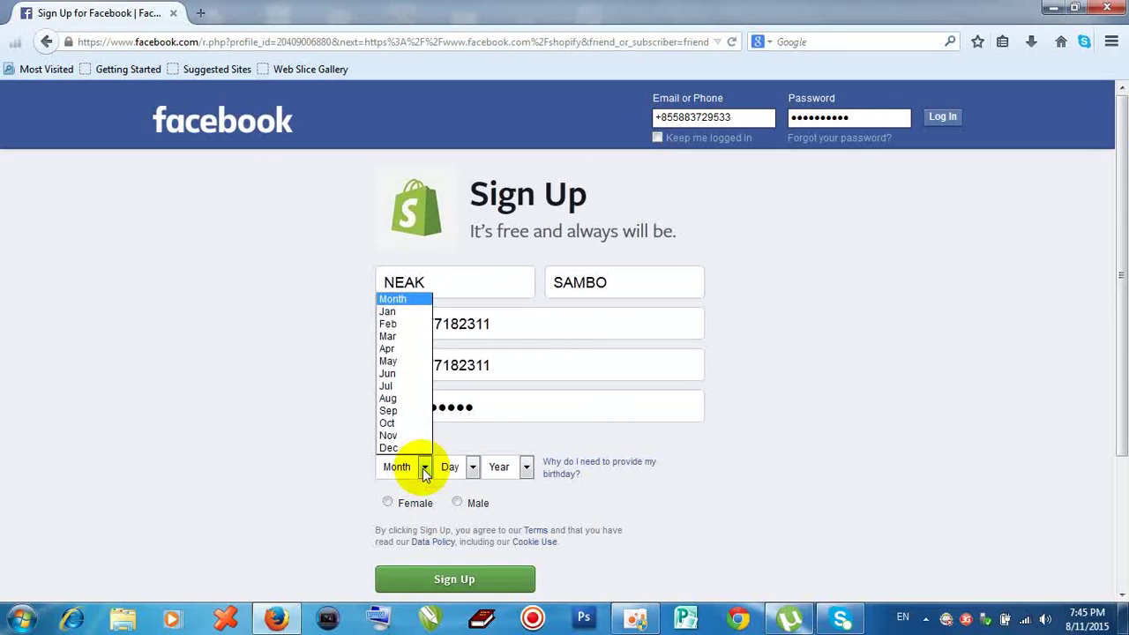
{"action": "left_click", "coordinate": [404, 312]}
{"action": "left_click", "coordinate": [473, 468]}
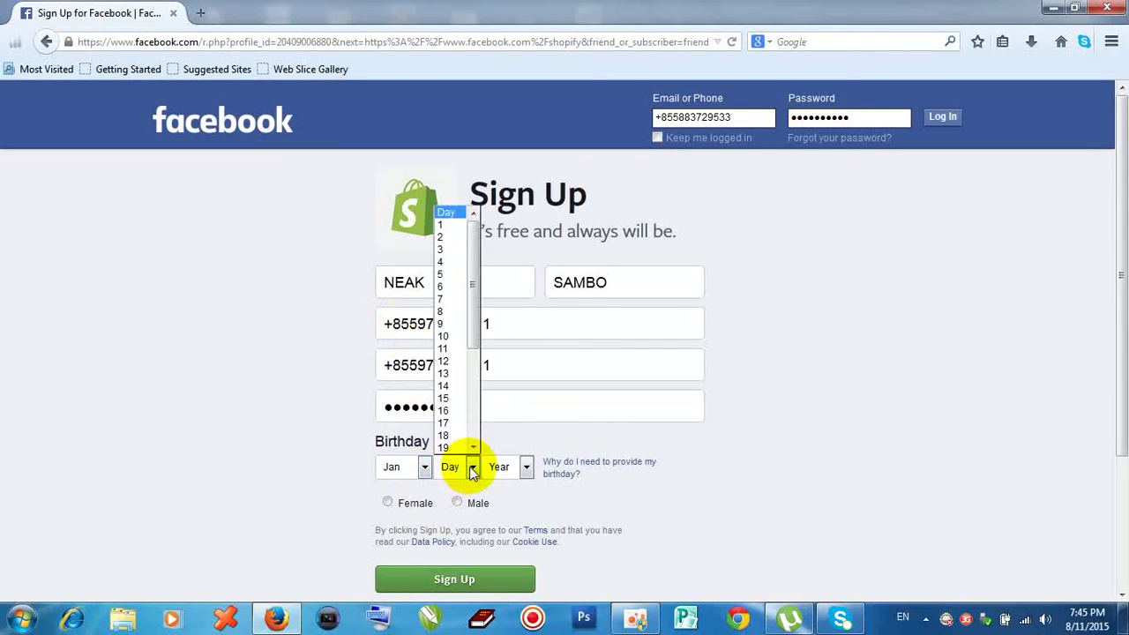
{"action": "left_click", "coordinate": [451, 288]}
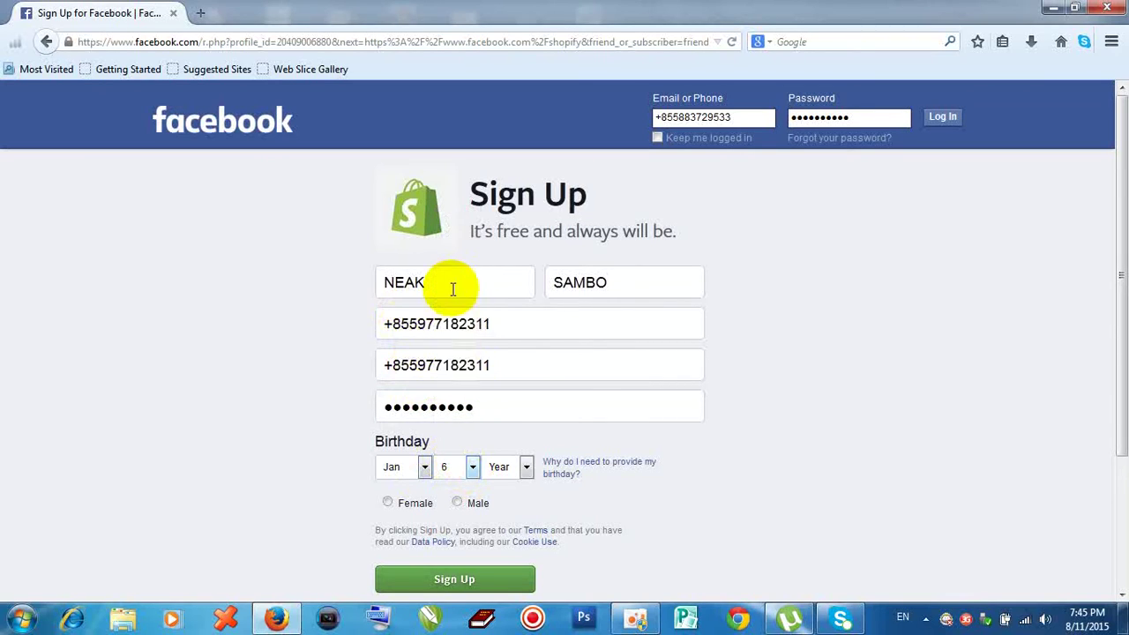
{"action": "left_click", "coordinate": [526, 467]}
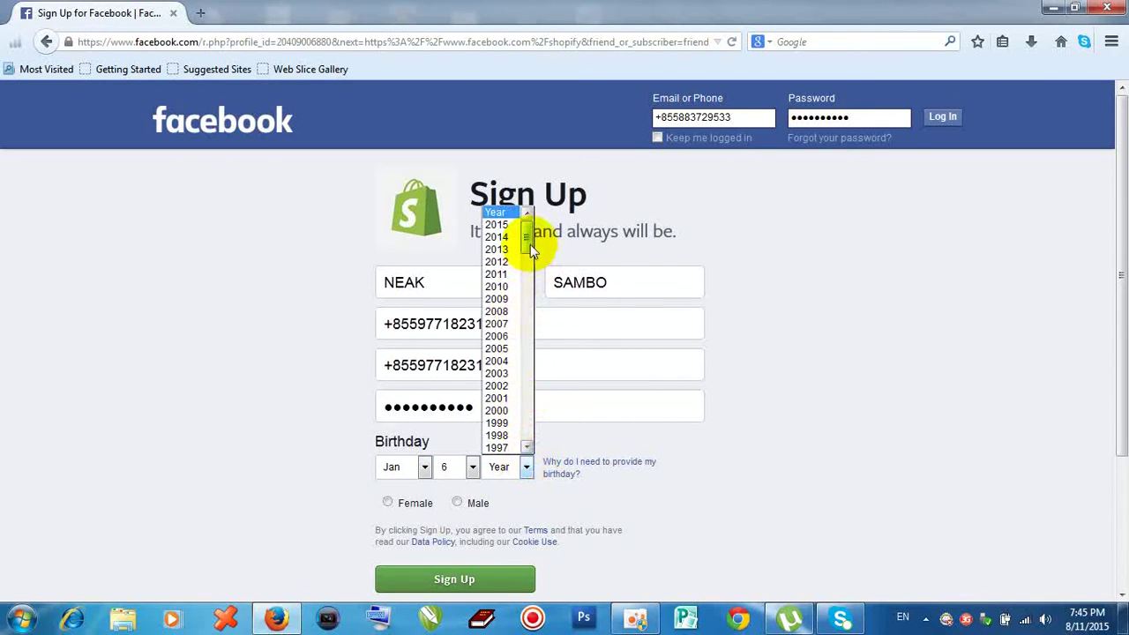
{"action": "left_click_drag", "start_coordinate": [530, 245], "coordinate": [524, 304]}
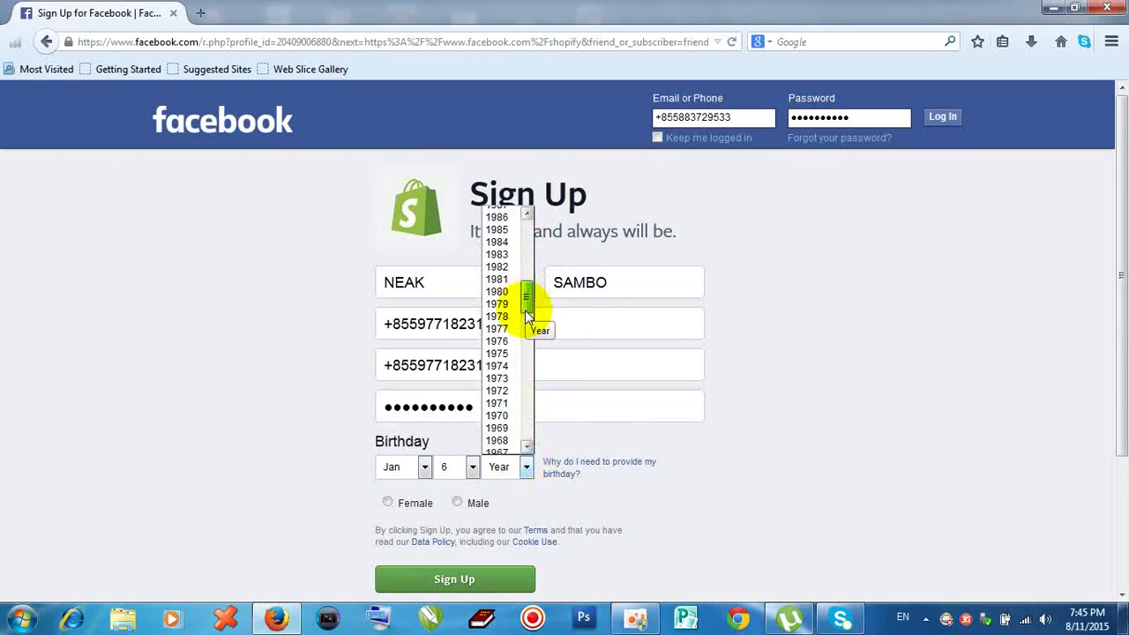
{"action": "mouse_move", "coordinate": [525, 304]}
{"action": "left_mouse_down"}
{"action": "mouse_move", "coordinate": [525, 325]}
{"action": "mouse_move", "coordinate": [525, 278]}
{"action": "left_mouse_up"}
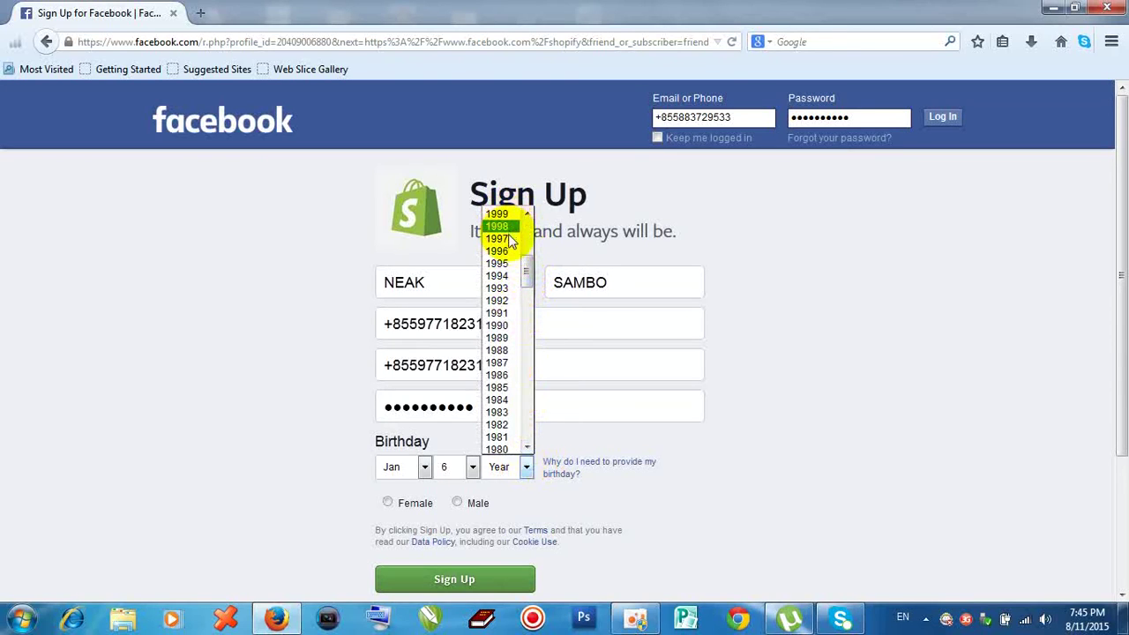
{"action": "left_click_drag", "start_coordinate": [526, 279], "coordinate": [525, 272]}
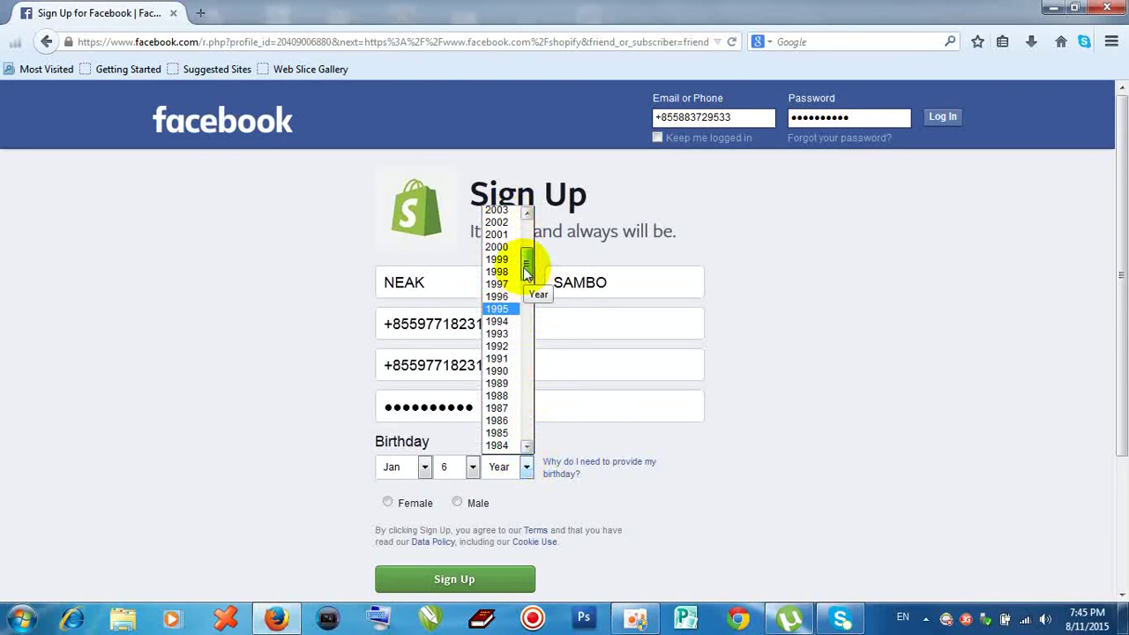
{"action": "left_click", "coordinate": [503, 309]}
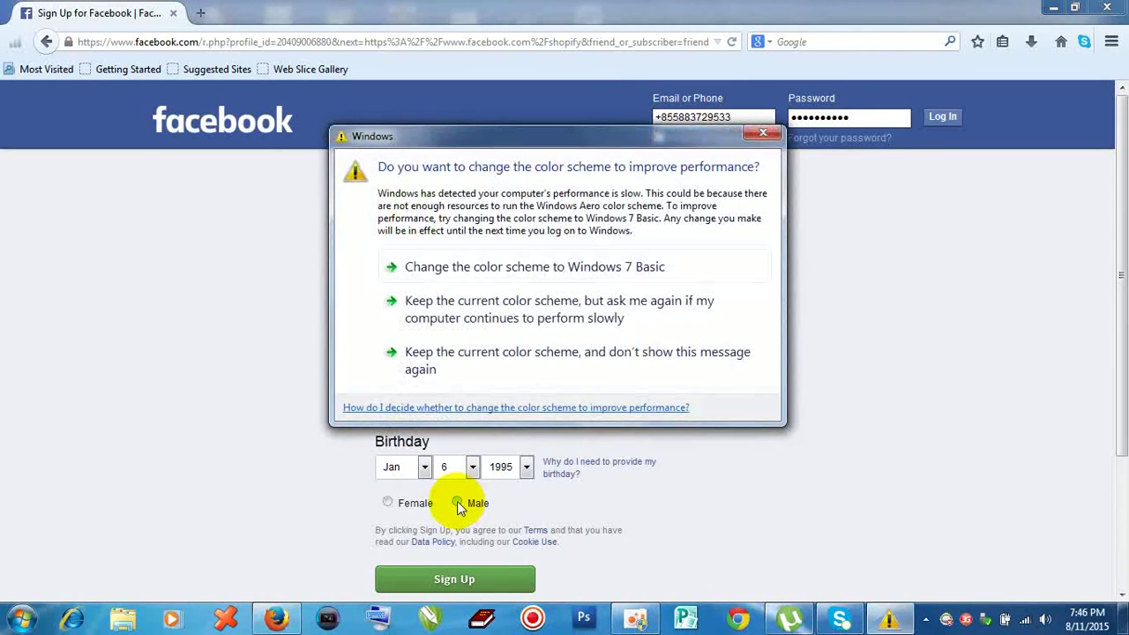
Choose Male as the gender and submit the Sign Up form
{"action": "left_click", "coordinate": [457, 501]}
{"action": "scroll", "coordinate": [497, 518], "scroll_direction": "down", "scroll_amount": 2}
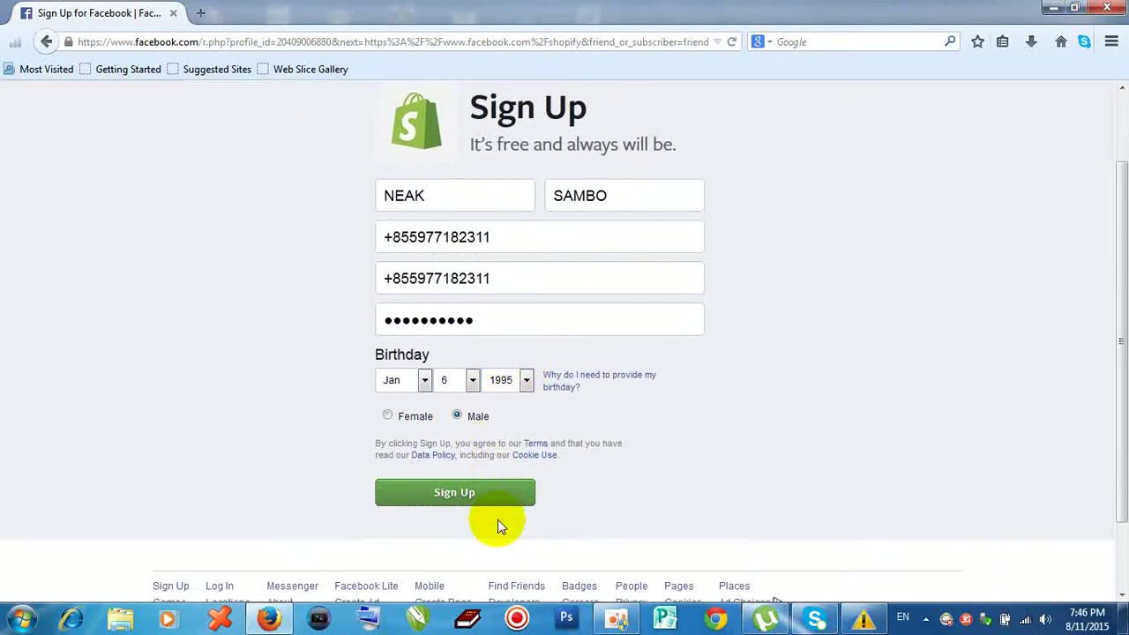
{"action": "scroll", "coordinate": [497, 520], "scroll_direction": "up", "scroll_amount": 2}
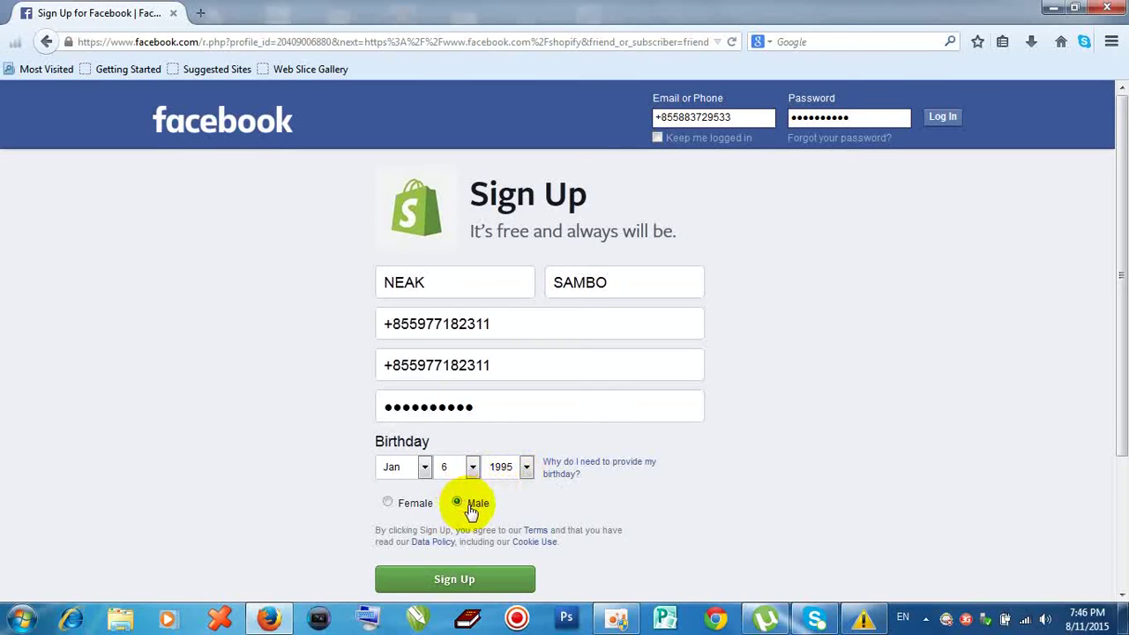
{"action": "scroll", "coordinate": [472, 510], "scroll_direction": "down", "scroll_amount": 2}
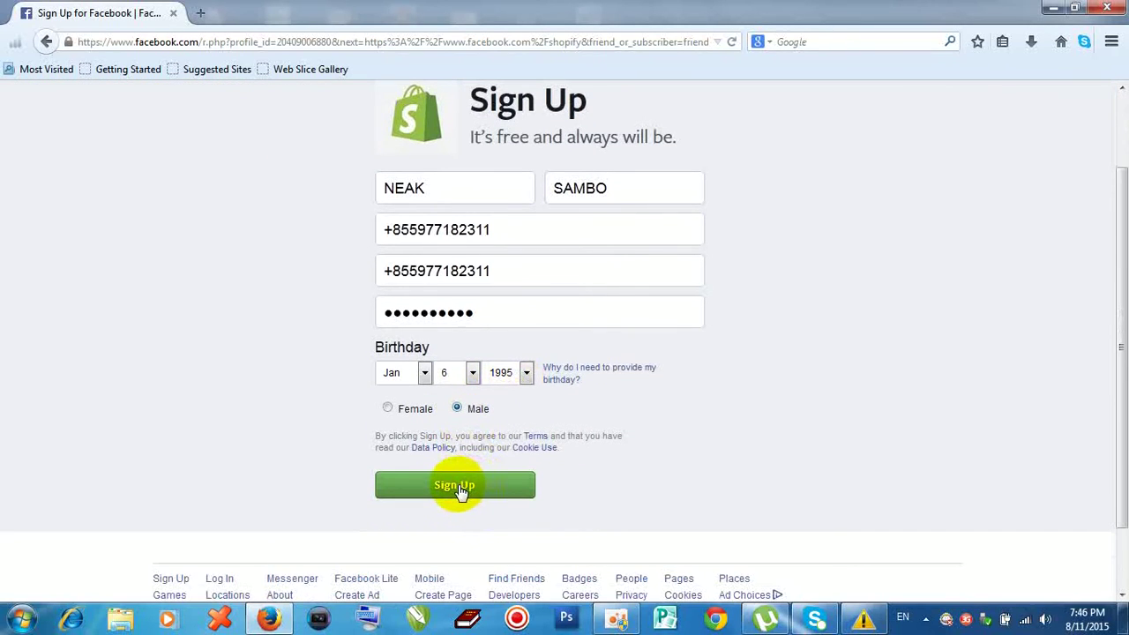
{"action": "left_click", "coordinate": [455, 486]}
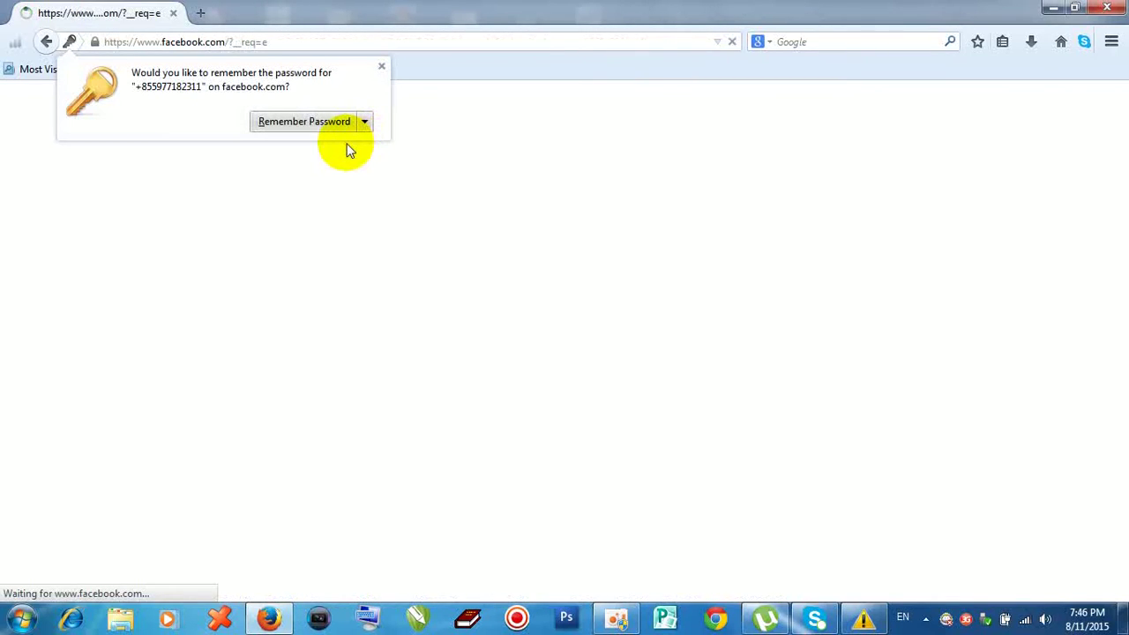
Decline Firefox's offer to remember the password
{"action": "left_click", "coordinate": [677, 250]}
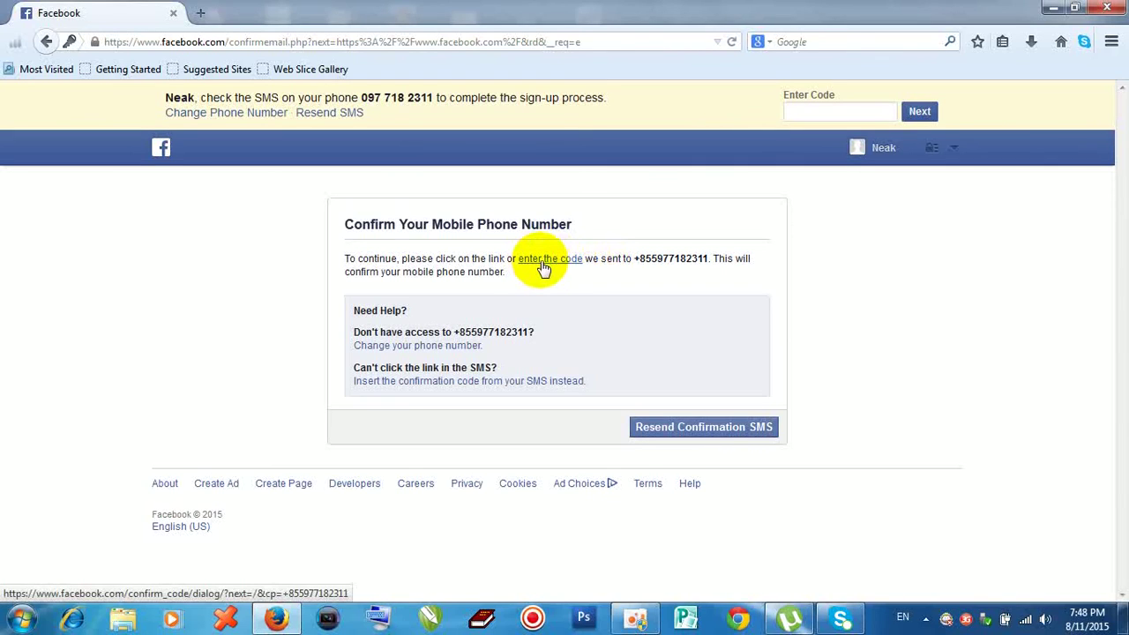
Enter the SMS confirmation code into the Code field and submit it
{"action": "left_click", "coordinate": [542, 267]}
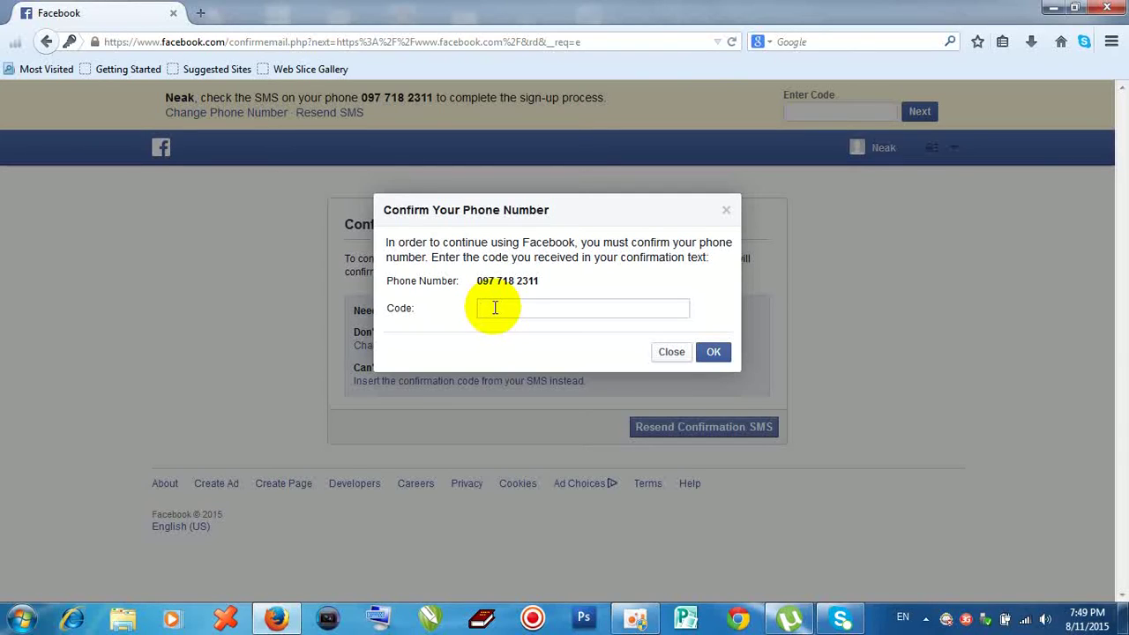
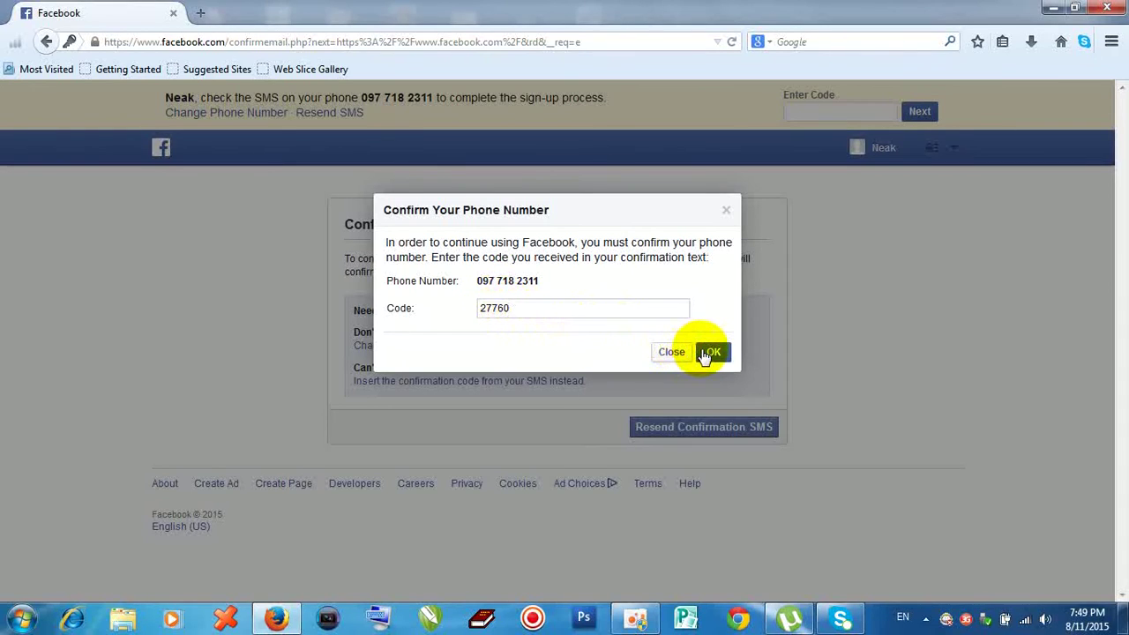
{"action": "left_click", "coordinate": [705, 353]}
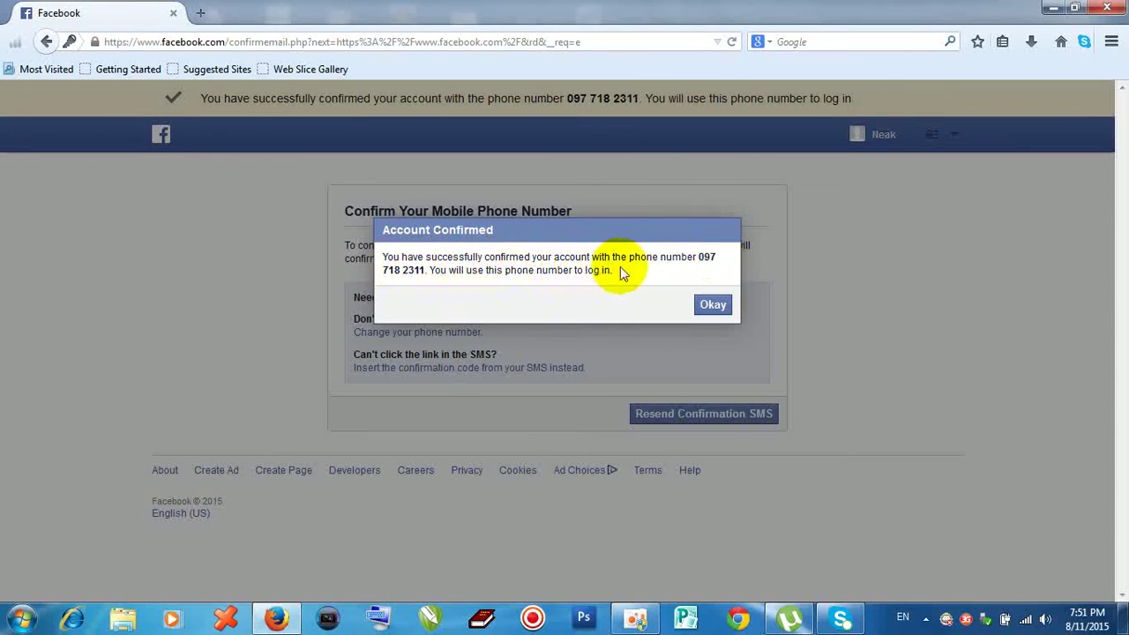
Close the Account Confirmed message and skip finding friends to reach the profile timeline
{"action": "left_click", "coordinate": [711, 307]}
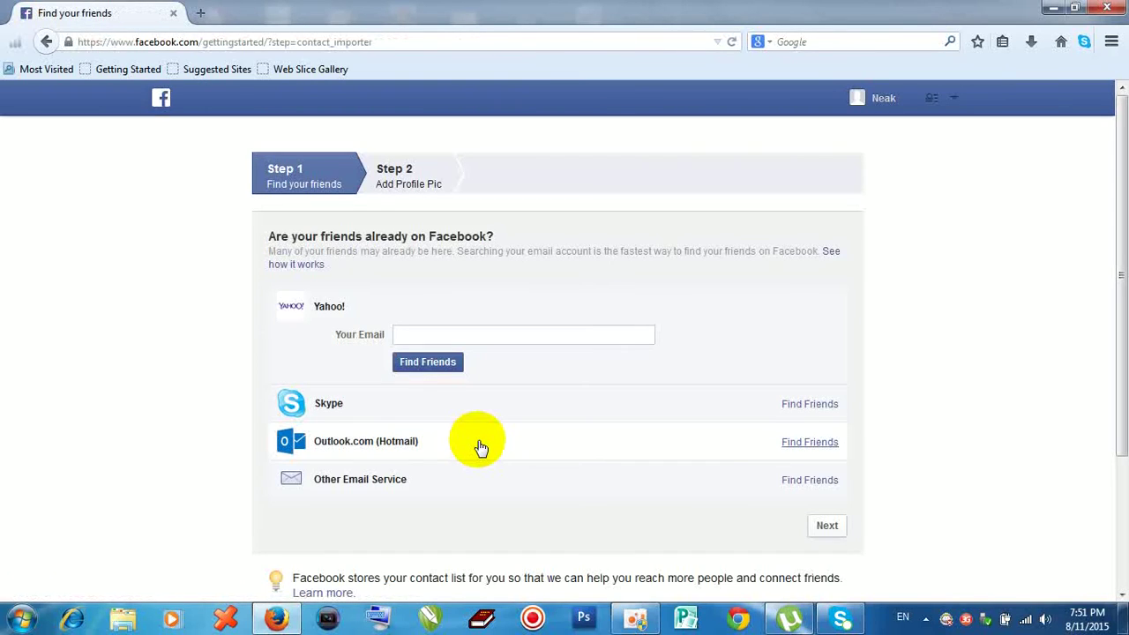
{"action": "left_click", "coordinate": [466, 365]}
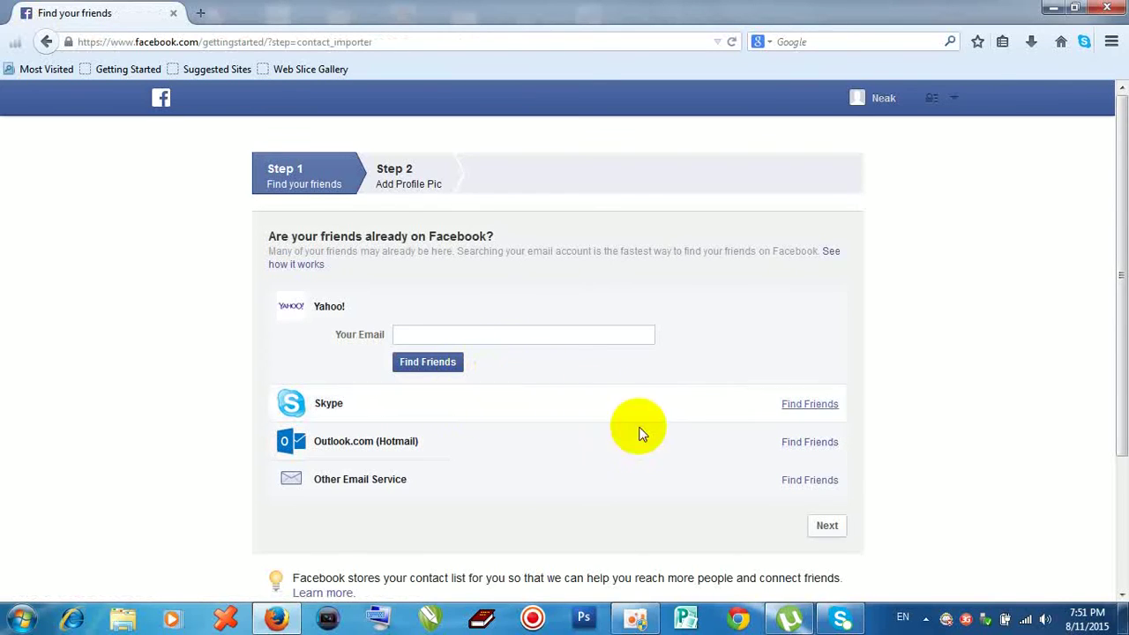
{"action": "left_click", "coordinate": [830, 525]}
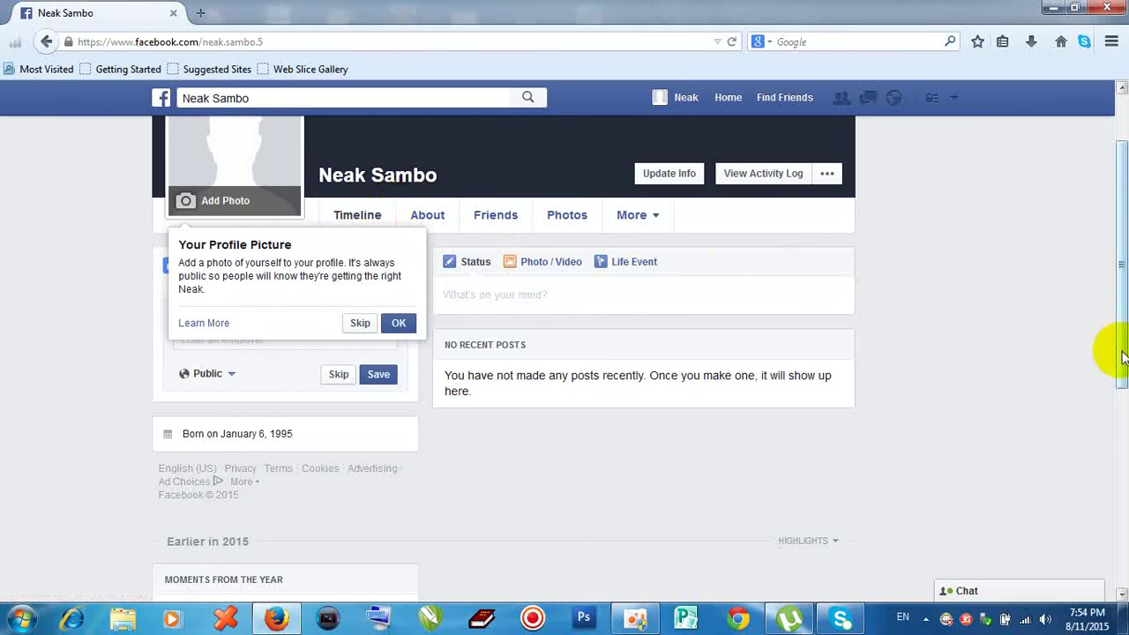
Scroll to the top of the profile and accept the Profile Picture tip to start adding a photo
{"action": "left_click_drag", "start_coordinate": [1125, 357], "coordinate": [1124, 282]}
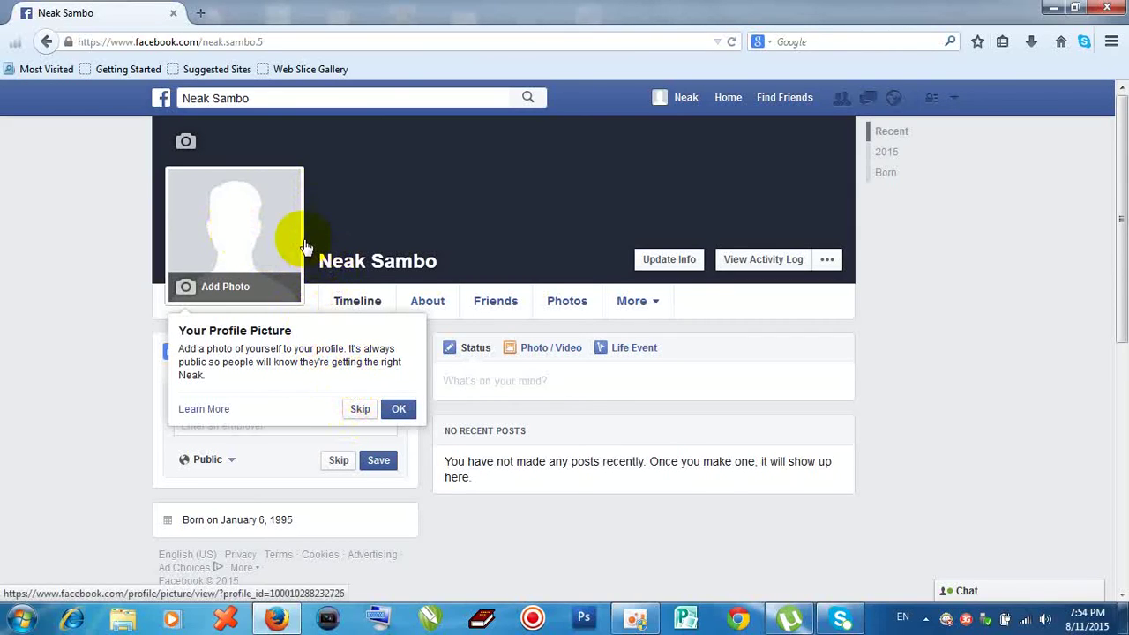
{"action": "left_click", "coordinate": [398, 409]}
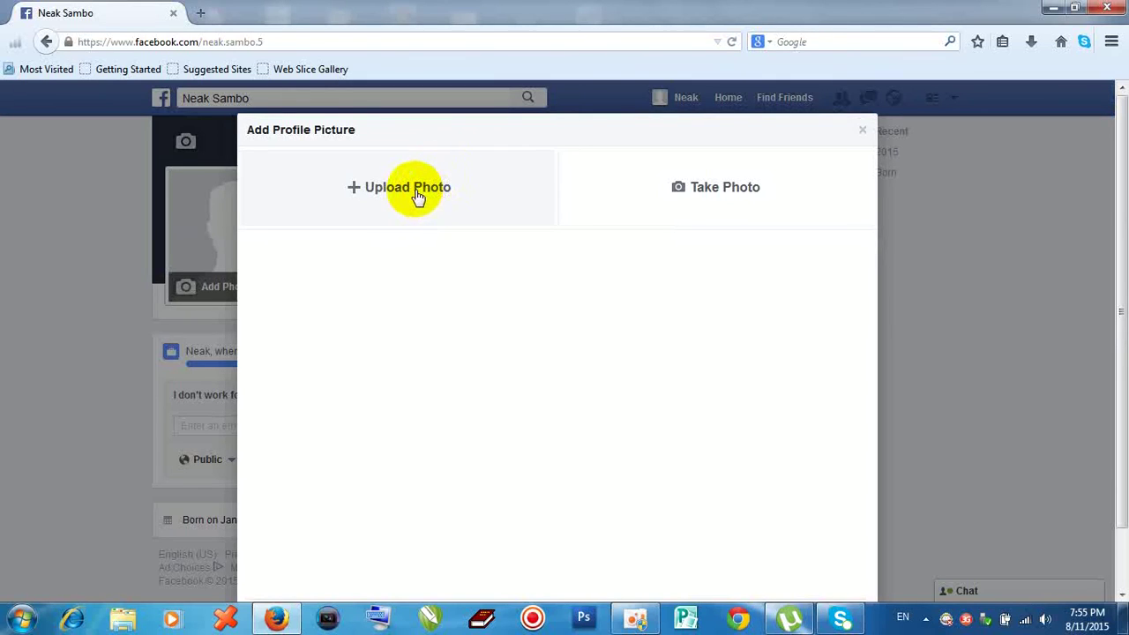
Upload a photo from the computer, browsing Computer > D: > CHOEUNG to the photos folder
{"action": "left_click", "coordinate": [417, 196]}
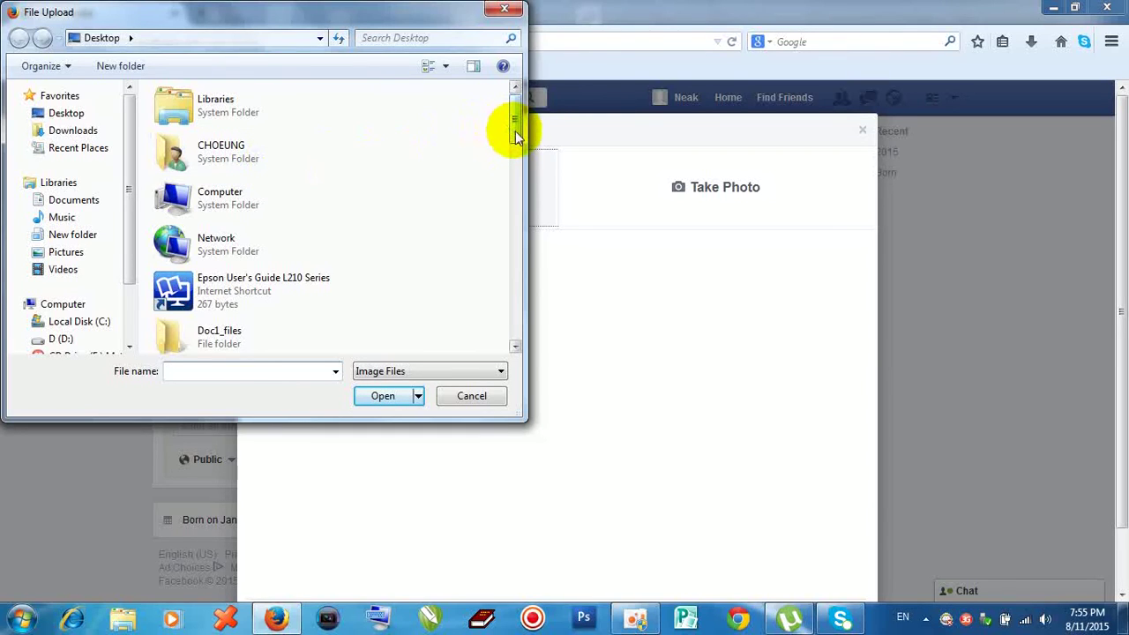
{"action": "mouse_move", "coordinate": [516, 133]}
{"action": "left_mouse_down"}
{"action": "mouse_move", "coordinate": [517, 155]}
{"action": "mouse_move", "coordinate": [520, 128]}
{"action": "left_mouse_up"}
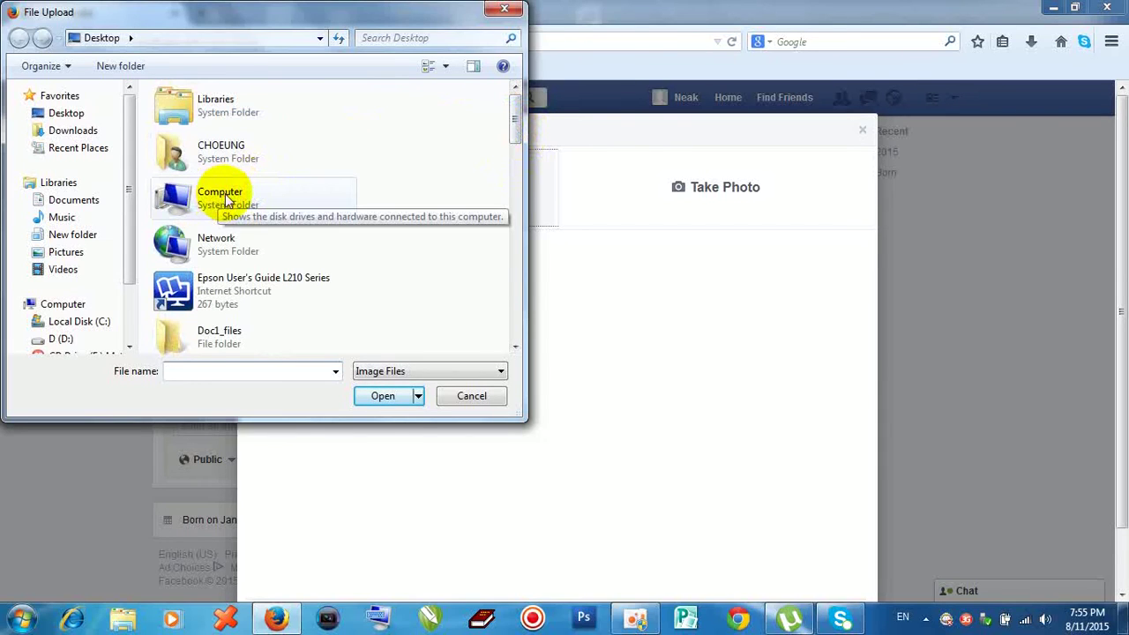
{"action": "double_click", "coordinate": [226, 201]}
{"action": "double_click", "coordinate": [221, 185]}
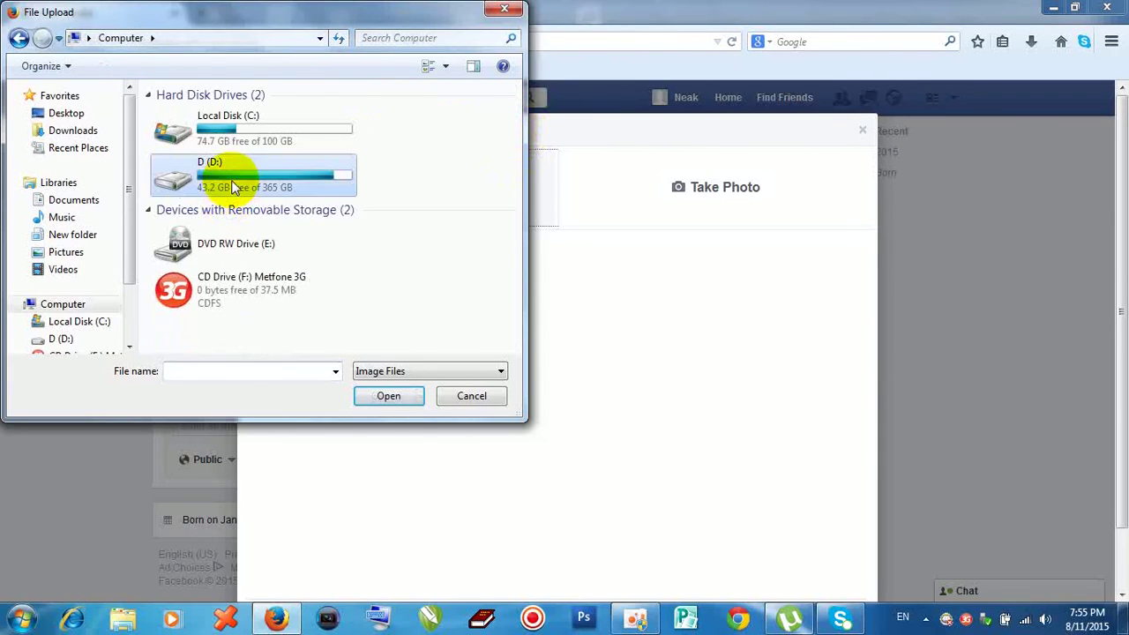
{"action": "double_click", "coordinate": [234, 167]}
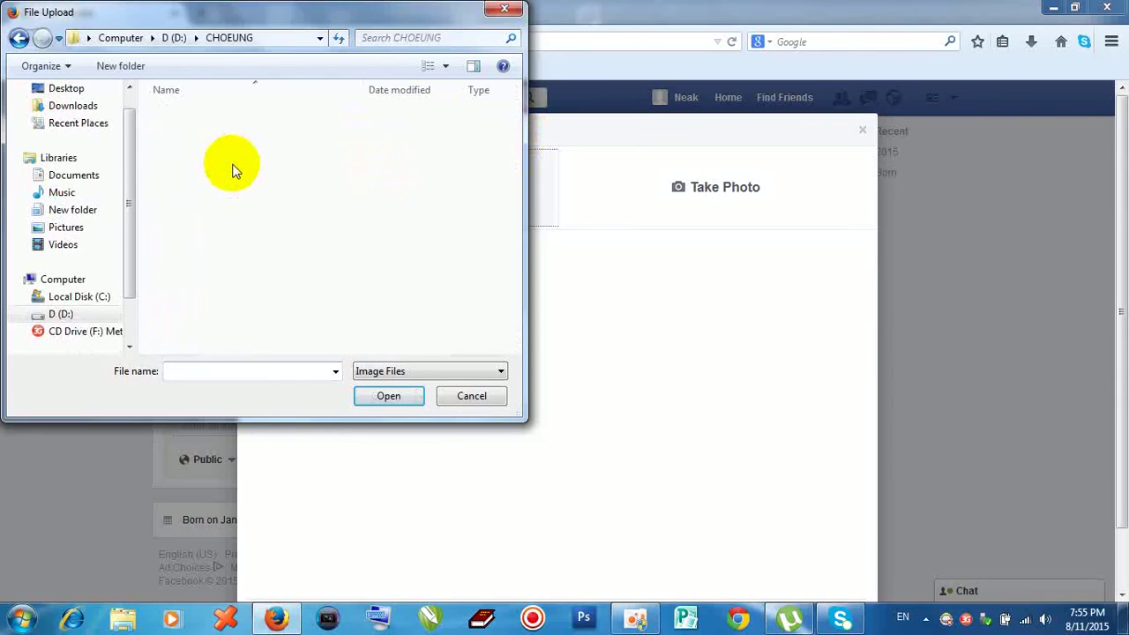
{"action": "scroll", "coordinate": [209, 308], "scroll_direction": "down", "scroll_amount": 1}
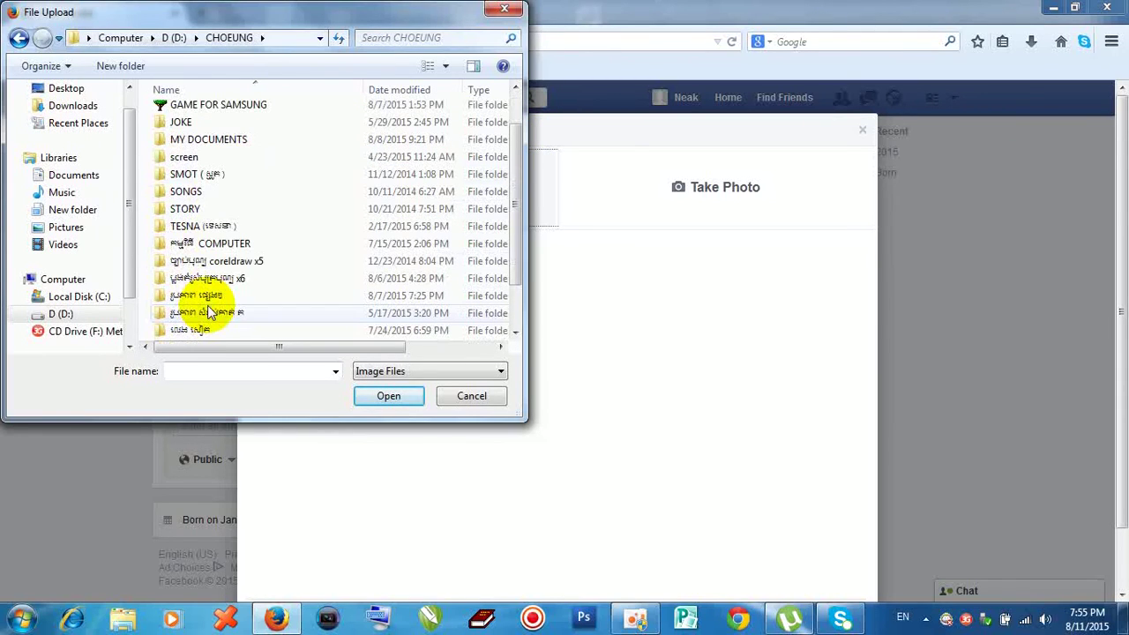
{"action": "double_click", "coordinate": [220, 298]}
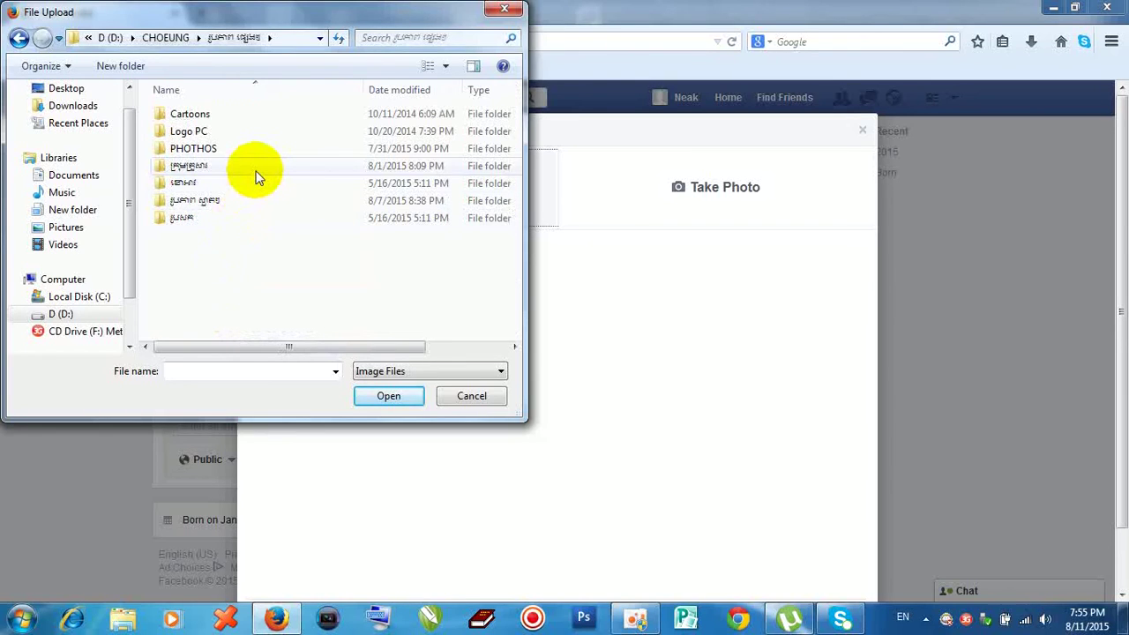
{"action": "left_click", "coordinate": [249, 202]}
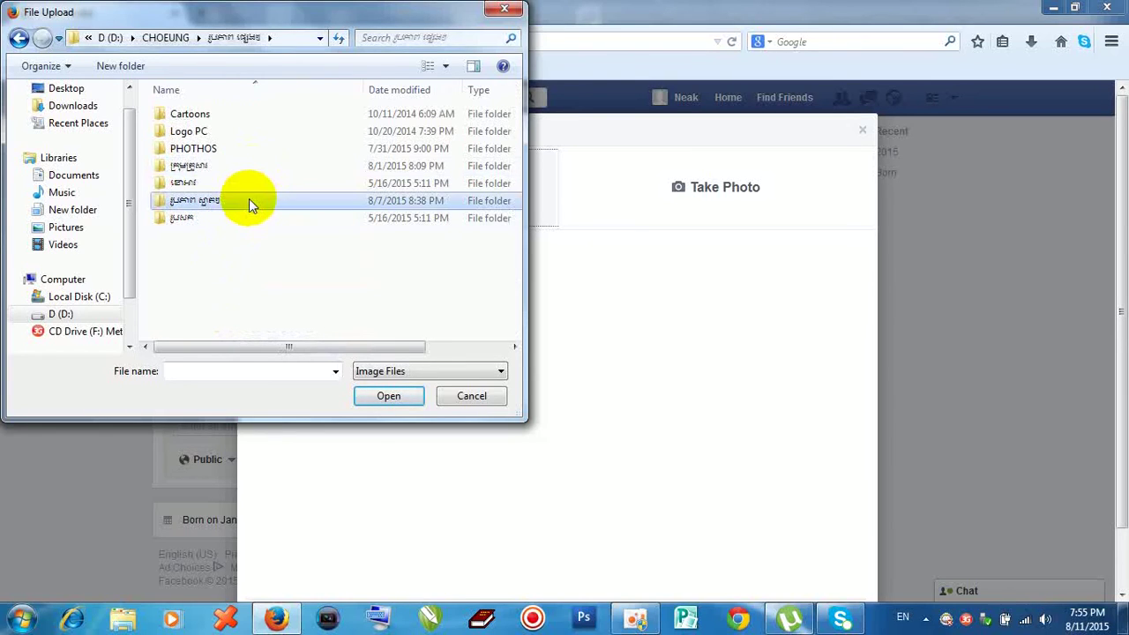
{"action": "double_click", "coordinate": [249, 202]}
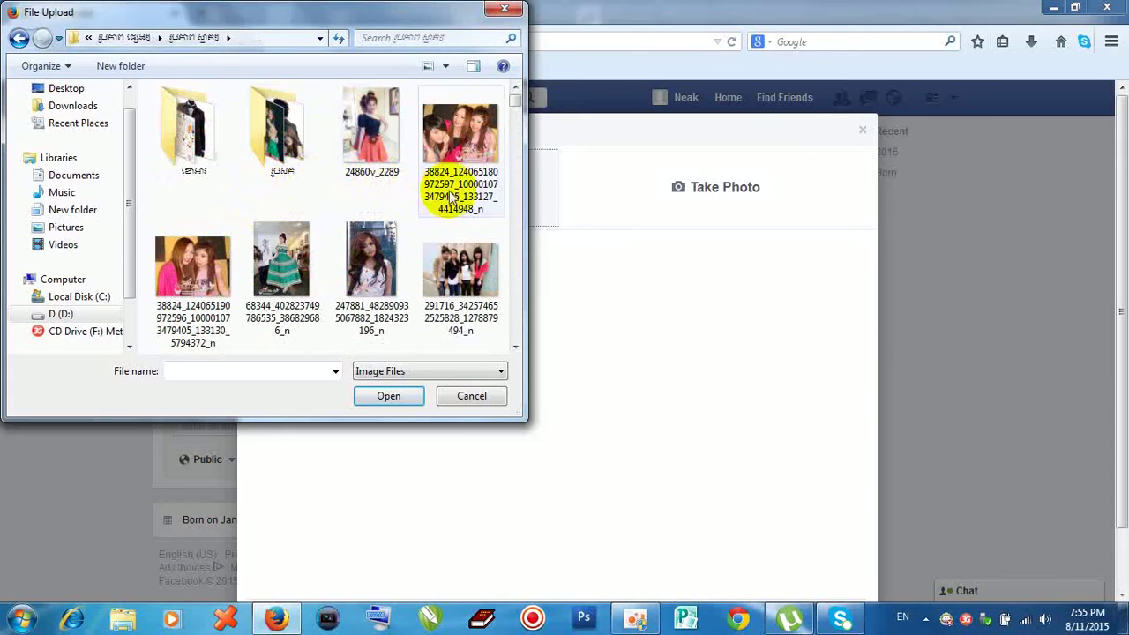
Pick the image Girl (406) from the photos folder for upload
{"action": "mouse_move", "coordinate": [515, 101]}
{"action": "left_mouse_down"}
{"action": "mouse_move", "coordinate": [510, 251]}
{"action": "mouse_move", "coordinate": [509, 241]}
{"action": "left_mouse_up"}
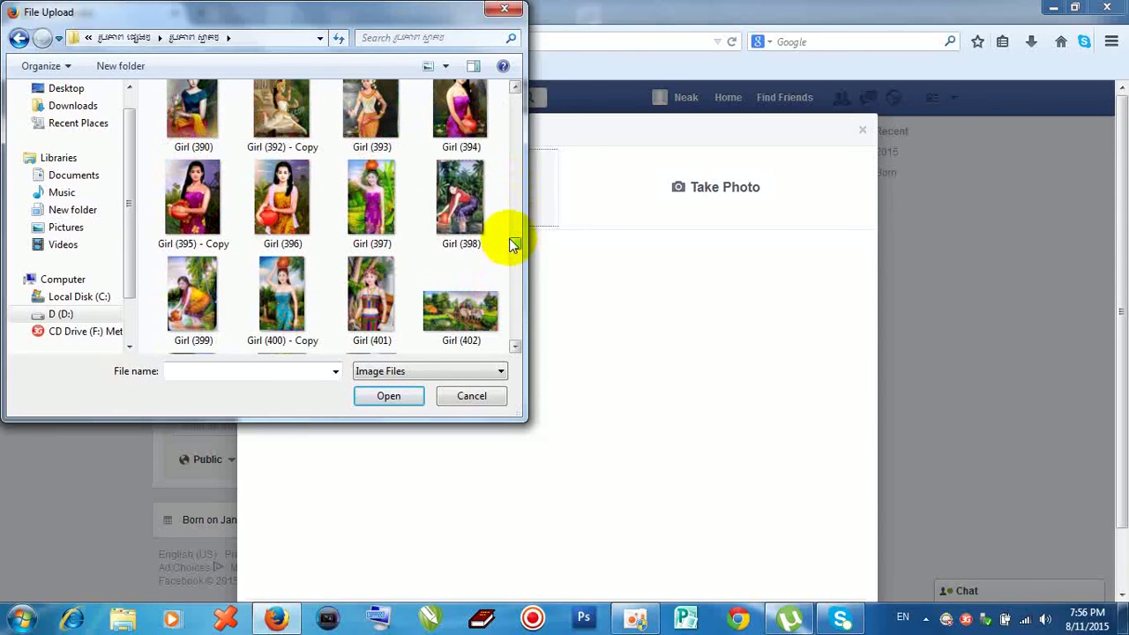
{"action": "scroll", "coordinate": [447, 236], "scroll_direction": "down", "scroll_amount": 2}
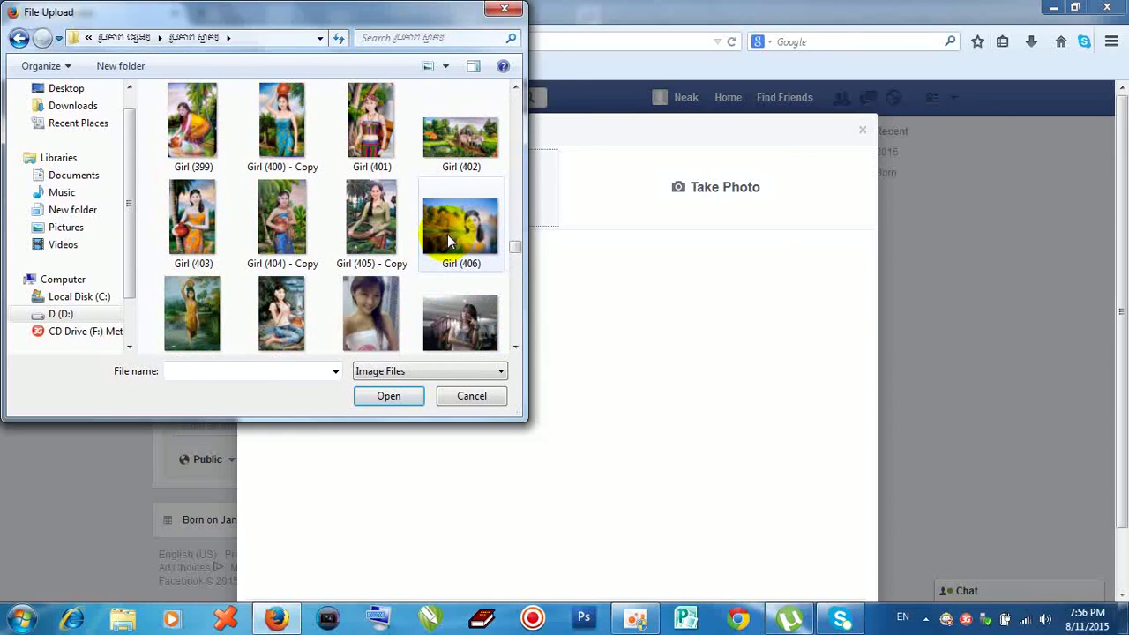
{"action": "mouse_move", "coordinate": [459, 225]}
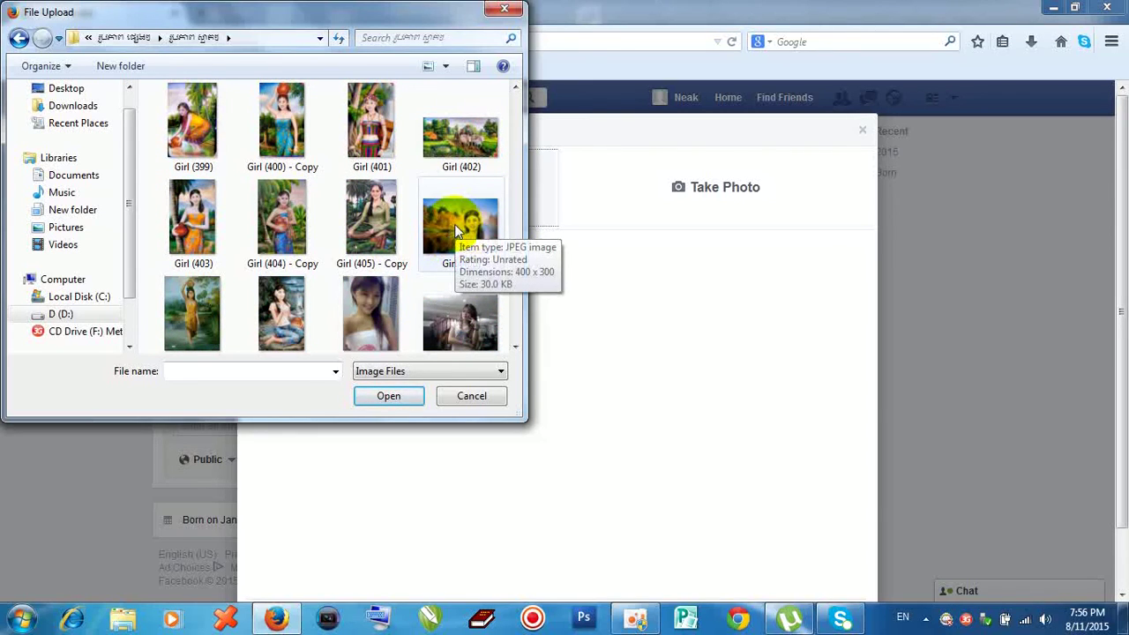
{"action": "double_click", "coordinate": [454, 224]}
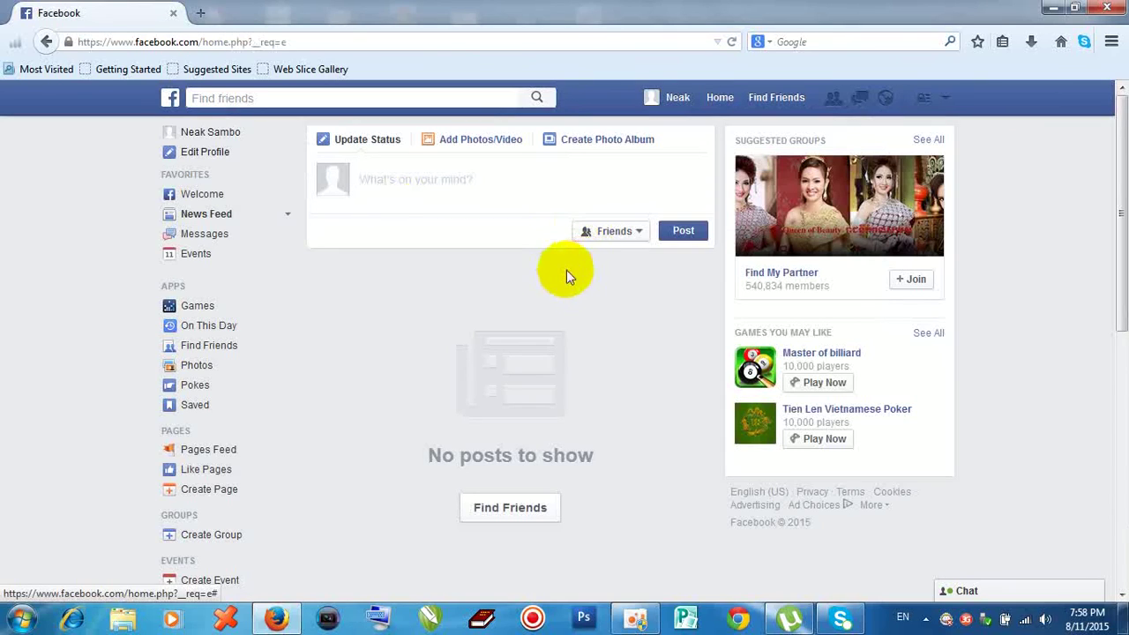
Expand the empty 'What's on your mind?' status box on the News Feed
{"action": "left_click", "coordinate": [405, 180]}
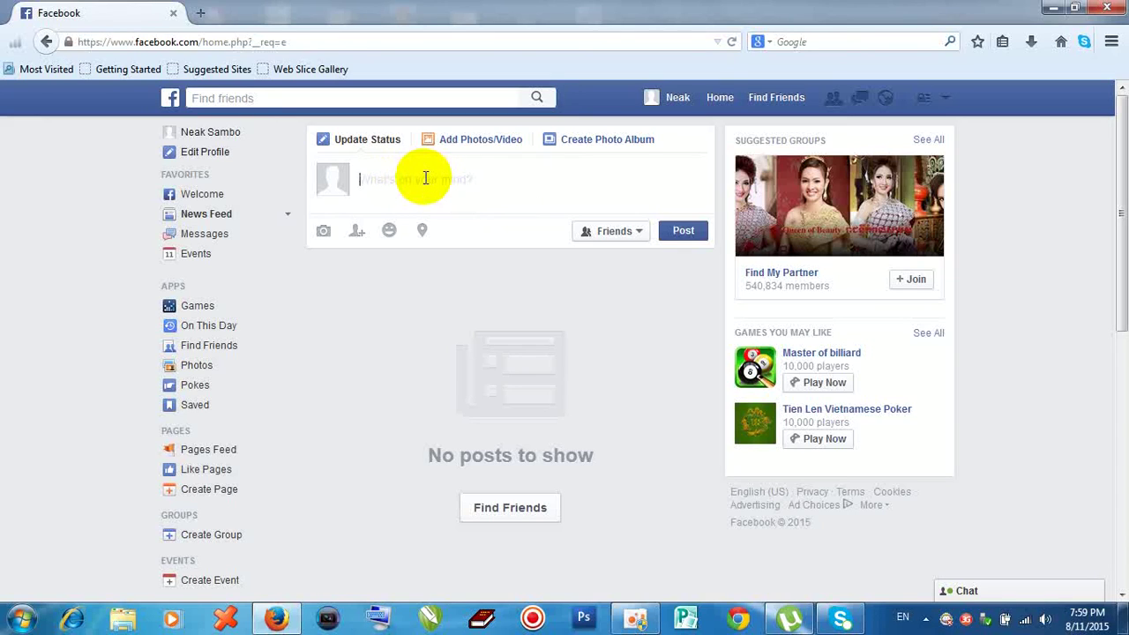
Write 'hello all friends' in the status box and dismiss the Windows colour-scheme prompt
{"action": "type", "text": "hee"}
{"action": "key", "text": "BackSpace"}
{"action": "type", "text": "ll"}
{"action": "type", "text": "o "}
{"action": "type", "text": "all"}
{"action": "type", "text": " fr"}
{"action": "type", "text": "ie"}
{"action": "type", "text": "nd"}
{"action": "type", "text": "s"}
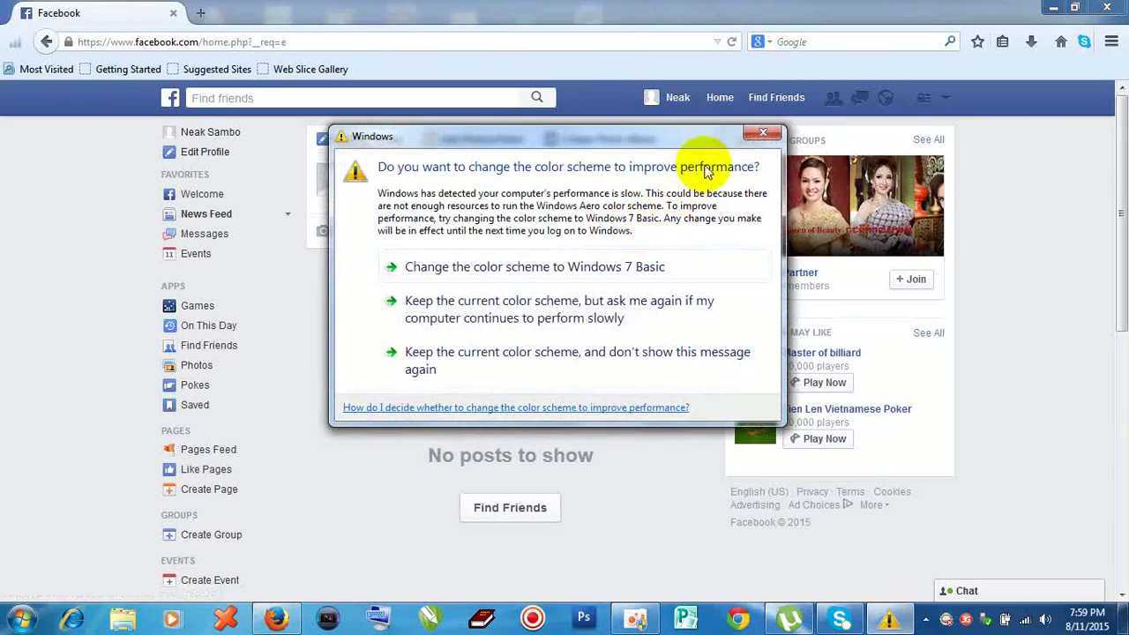
{"action": "left_click", "coordinate": [761, 137]}
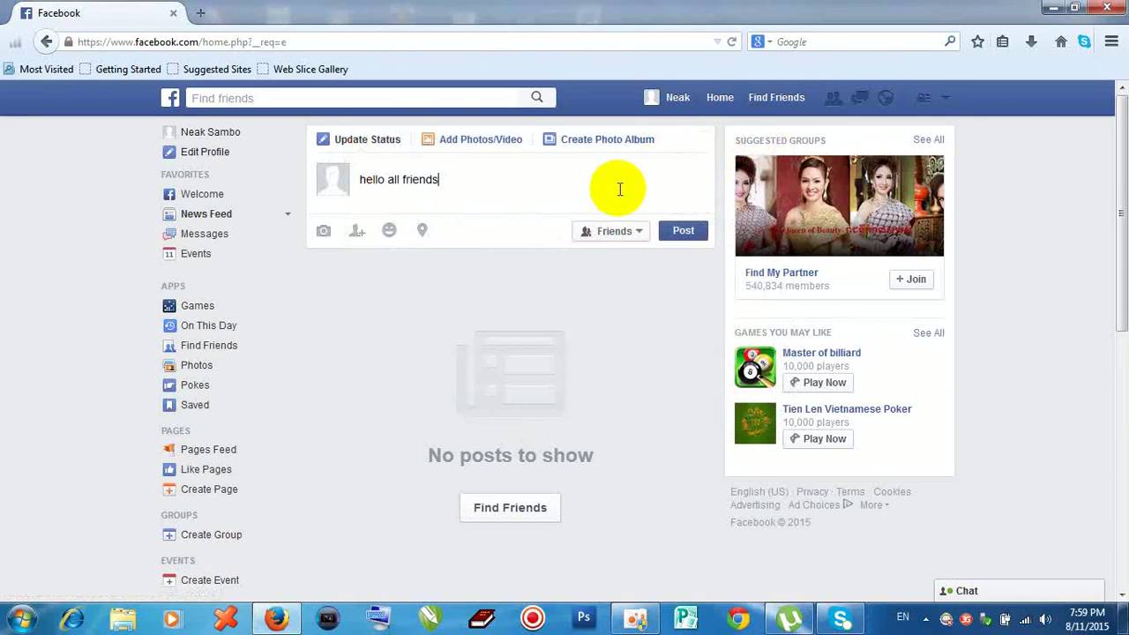
Switch the 'hello all friends' status audience from Friends to Public and post it
{"action": "left_click", "coordinate": [636, 234]}
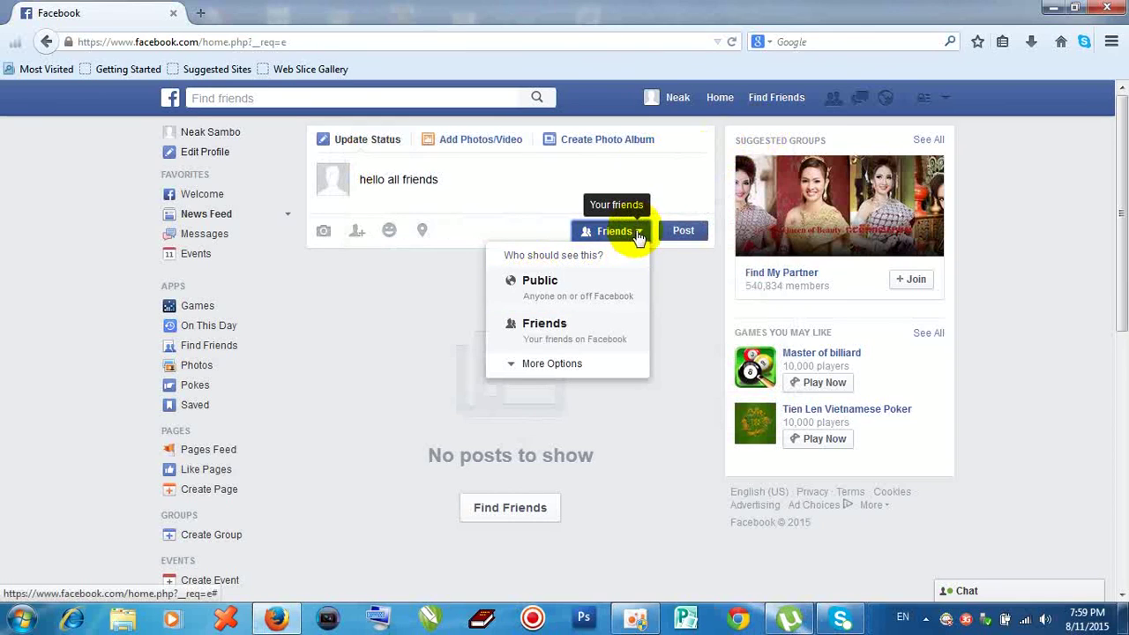
{"action": "left_click", "coordinate": [639, 234]}
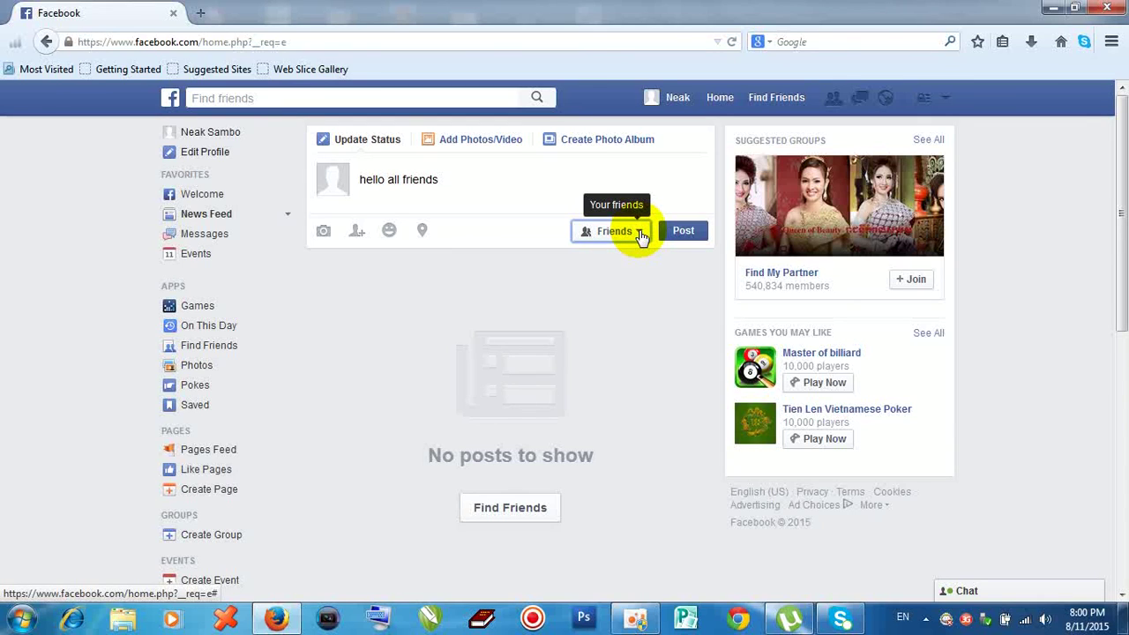
{"action": "left_click", "coordinate": [641, 236]}
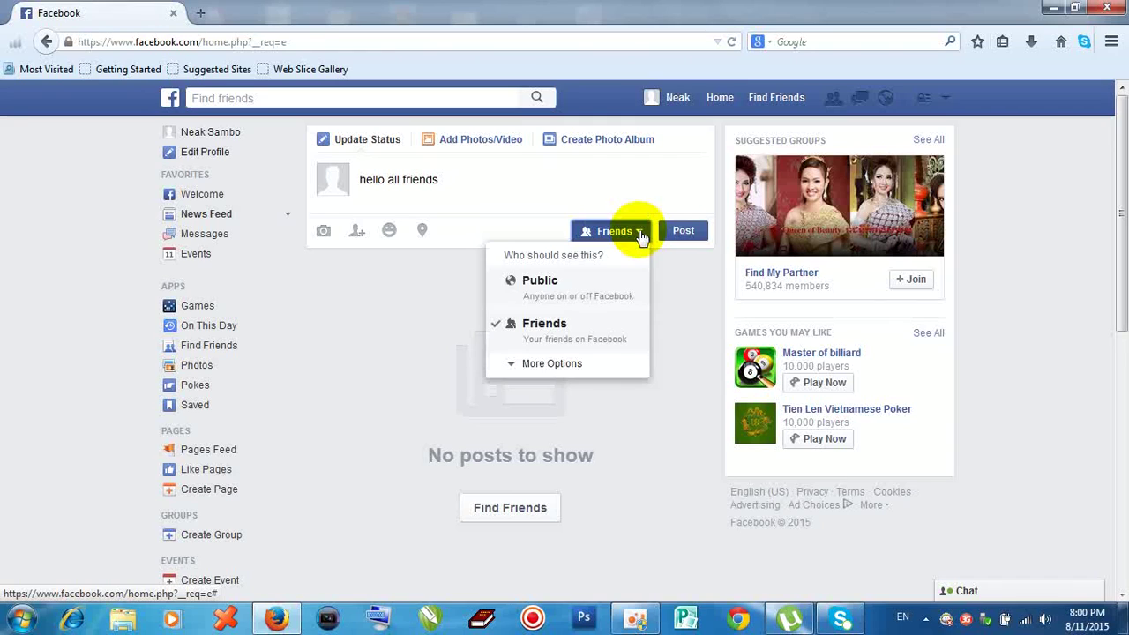
{"action": "left_click", "coordinate": [532, 277]}
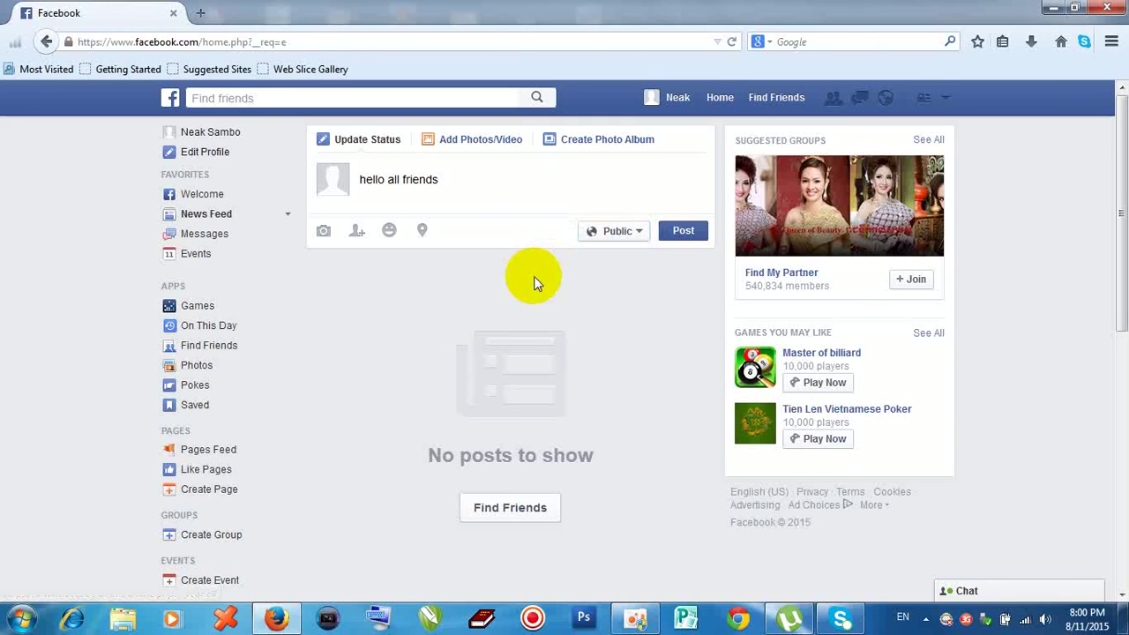
{"action": "left_click", "coordinate": [679, 231]}
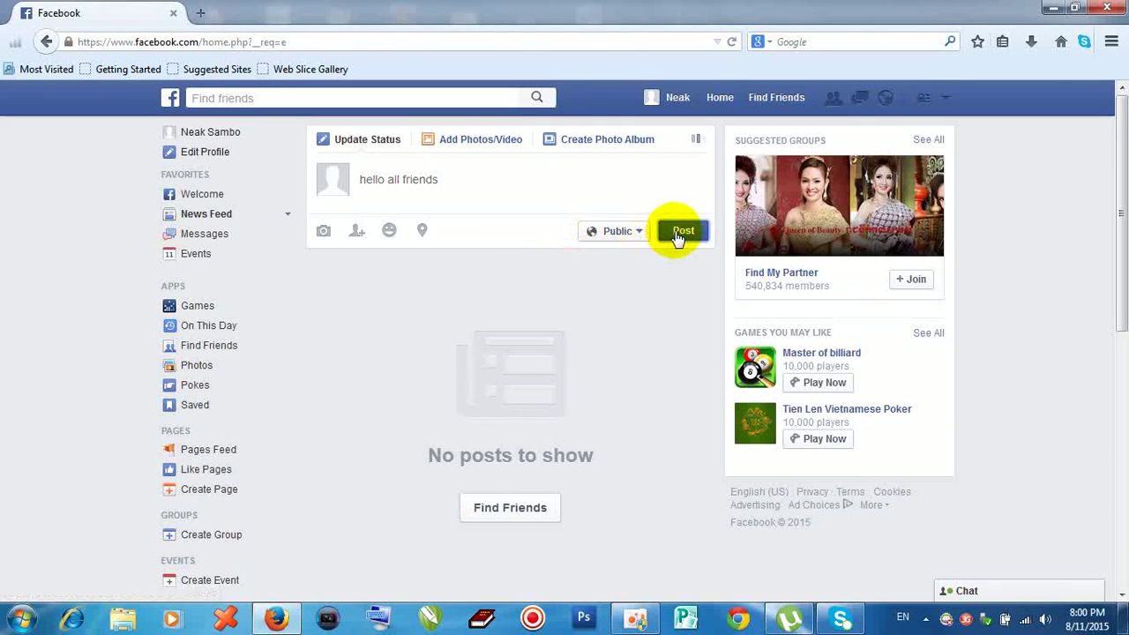